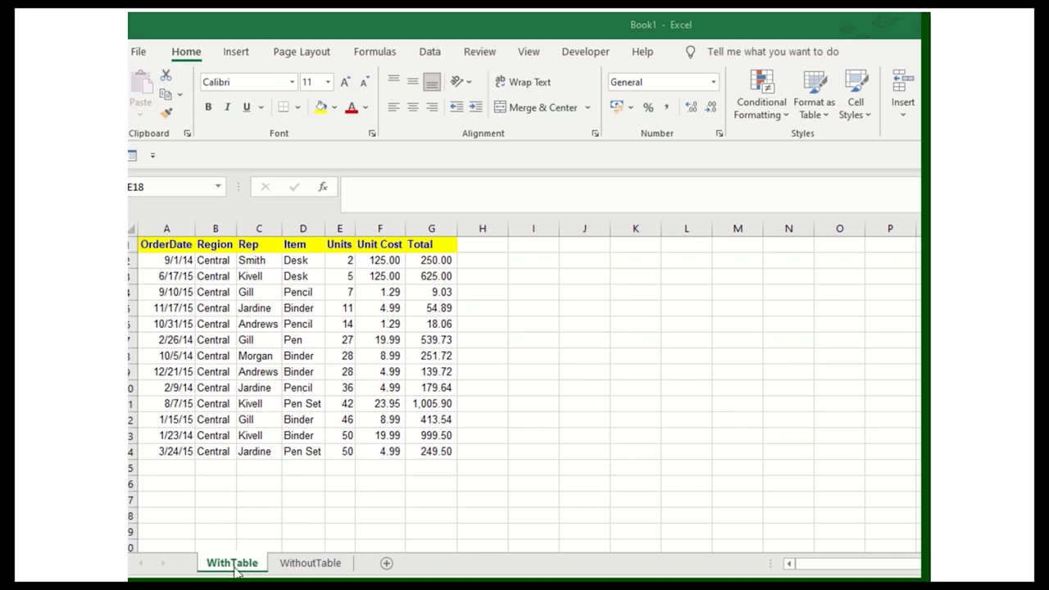
Step: Delete the Test row 15 from the WithoutTable sheet's sales data
left_click(303, 565)
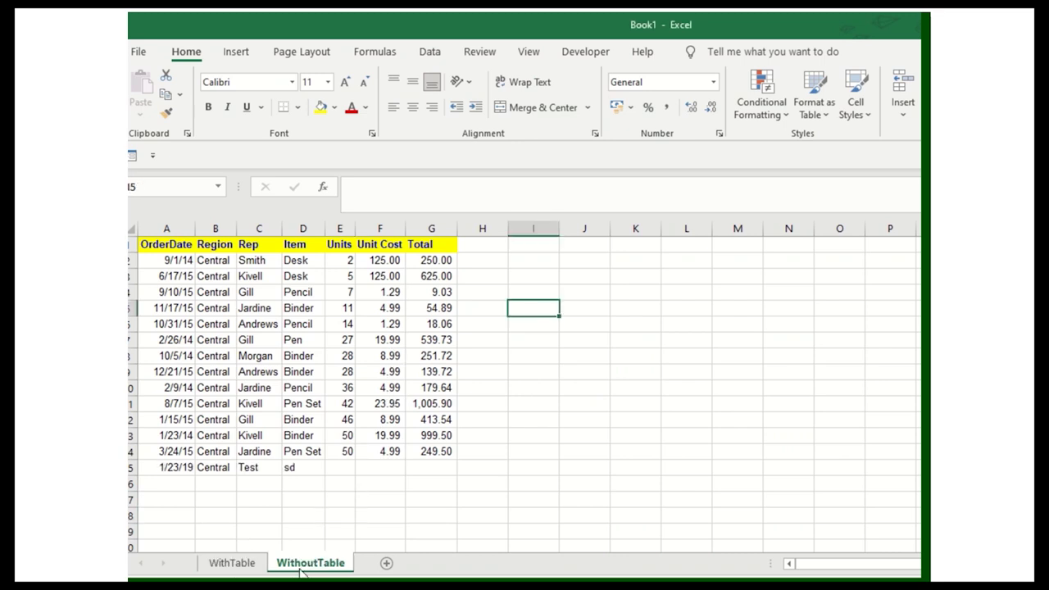
left_click(259, 566)
left_click(294, 565)
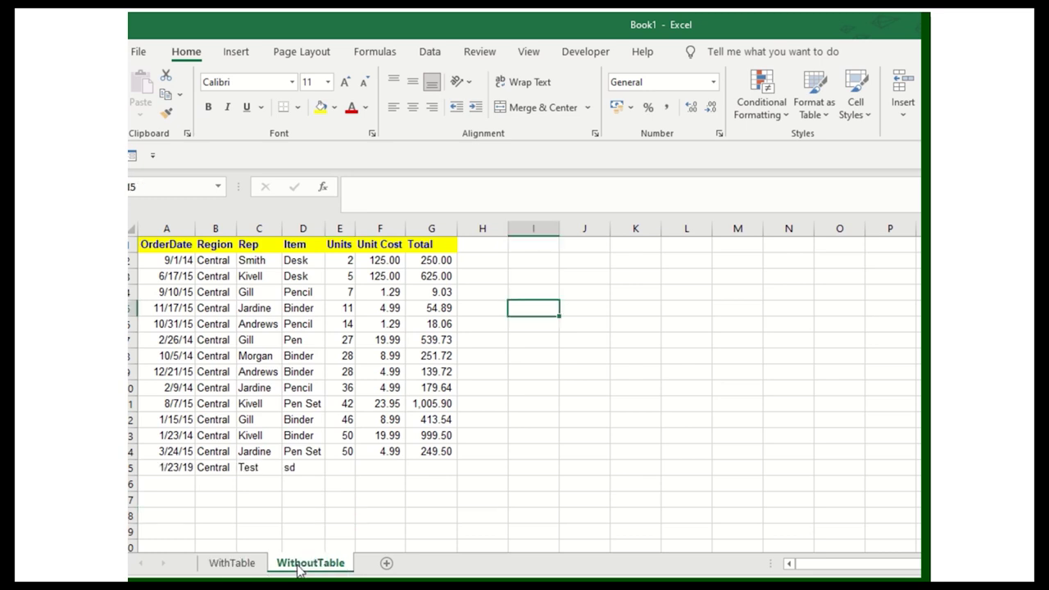
left_click(250, 566)
left_click(303, 566)
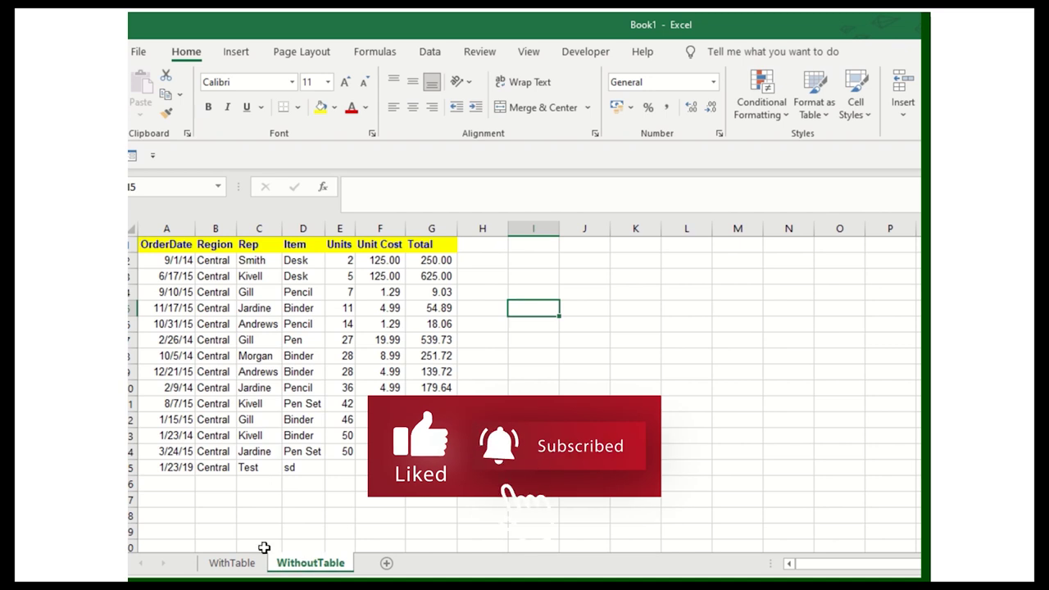
left_click(131, 467)
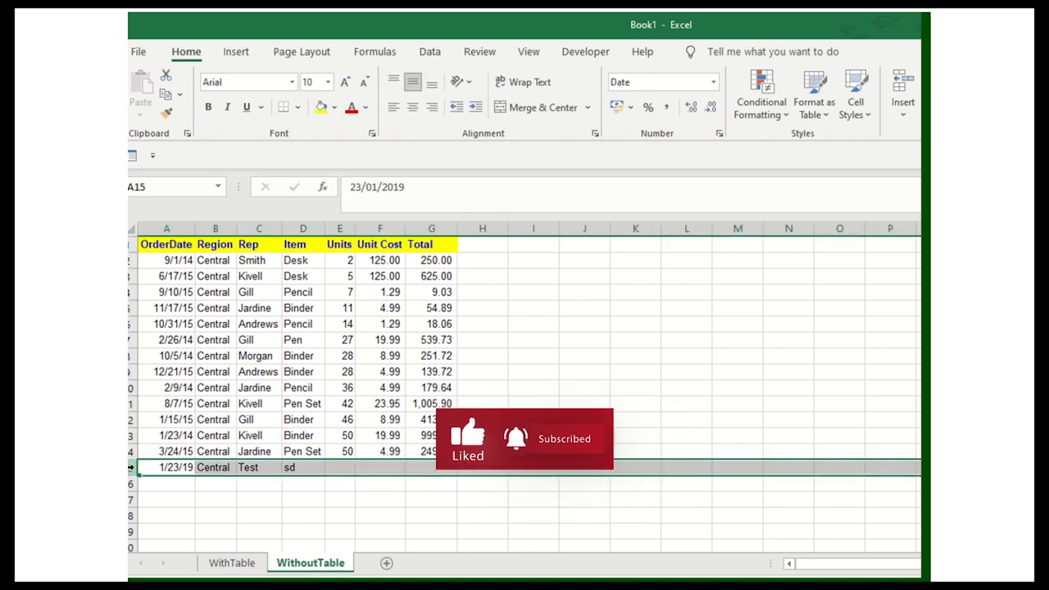
key("ctrl+minus")
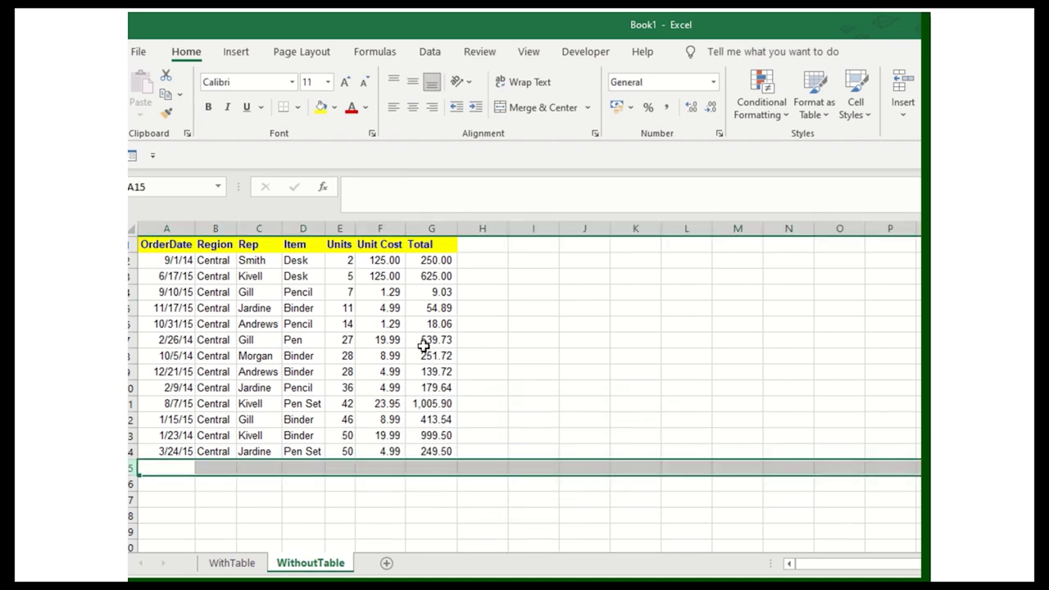
Step: Select the sales data range A1:G14 from the OrderDate header down
left_click(260, 263)
left_click(186, 249)
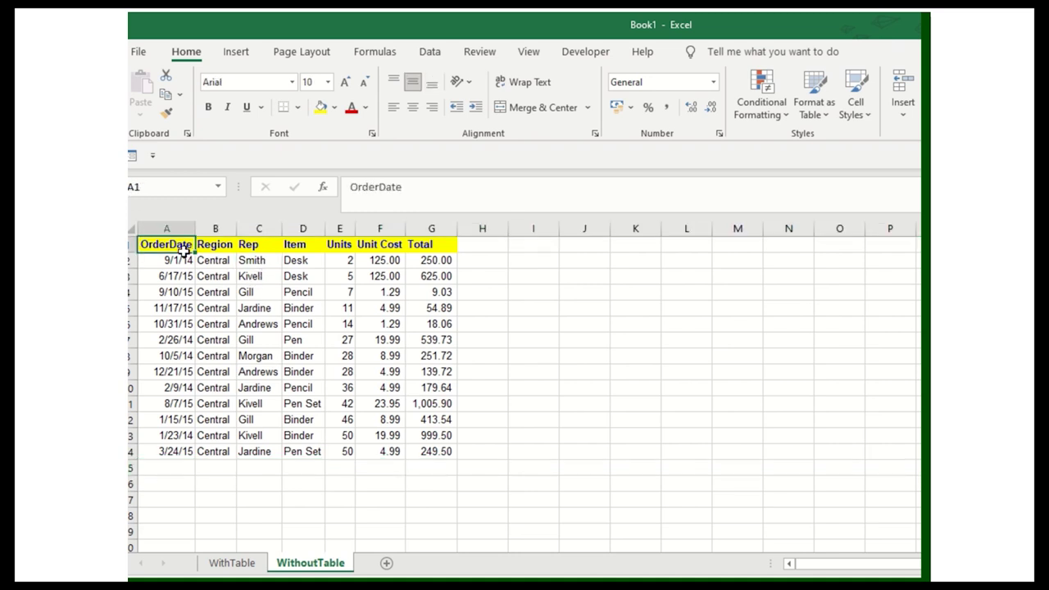
left_click_drag(186, 250, 423, 451)
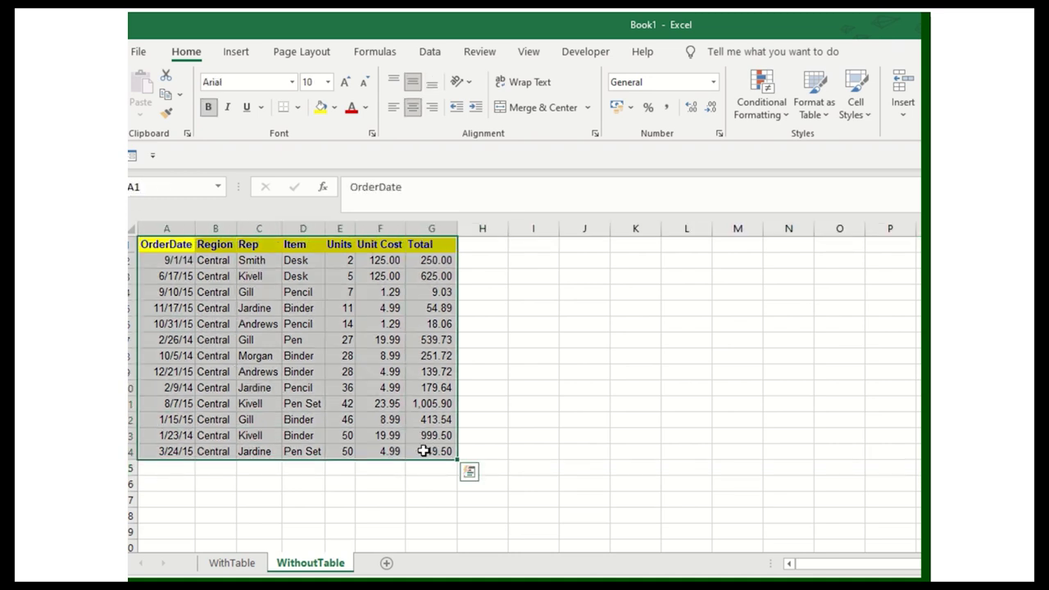
scroll(151, 109, "down", 1)
Step: Create a pivot table from A1:G14 at I3 on the existing WithoutTable sheet
left_click(148, 91)
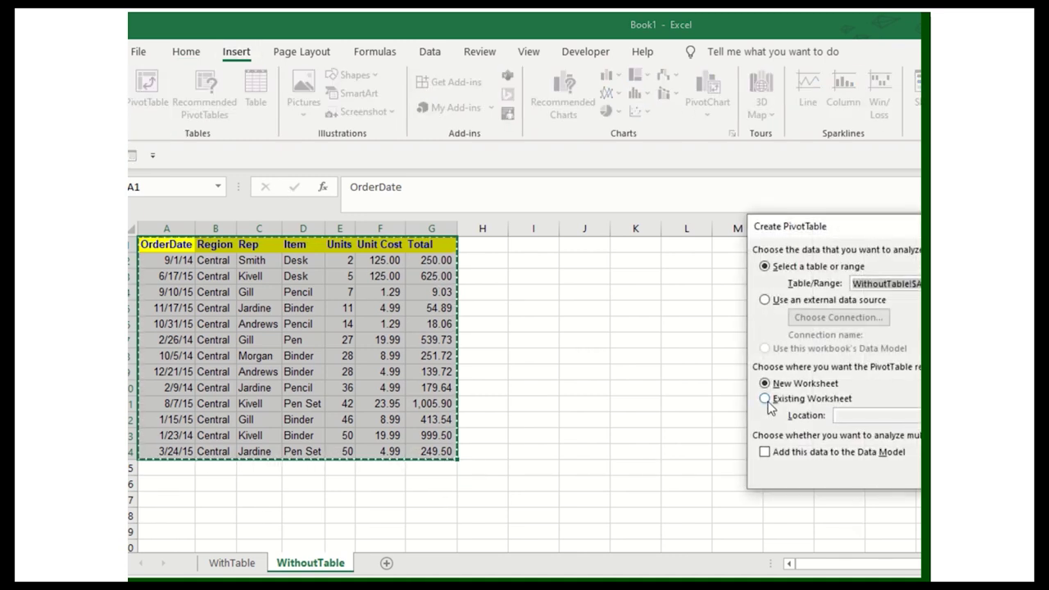
left_click(764, 399)
left_click(534, 276)
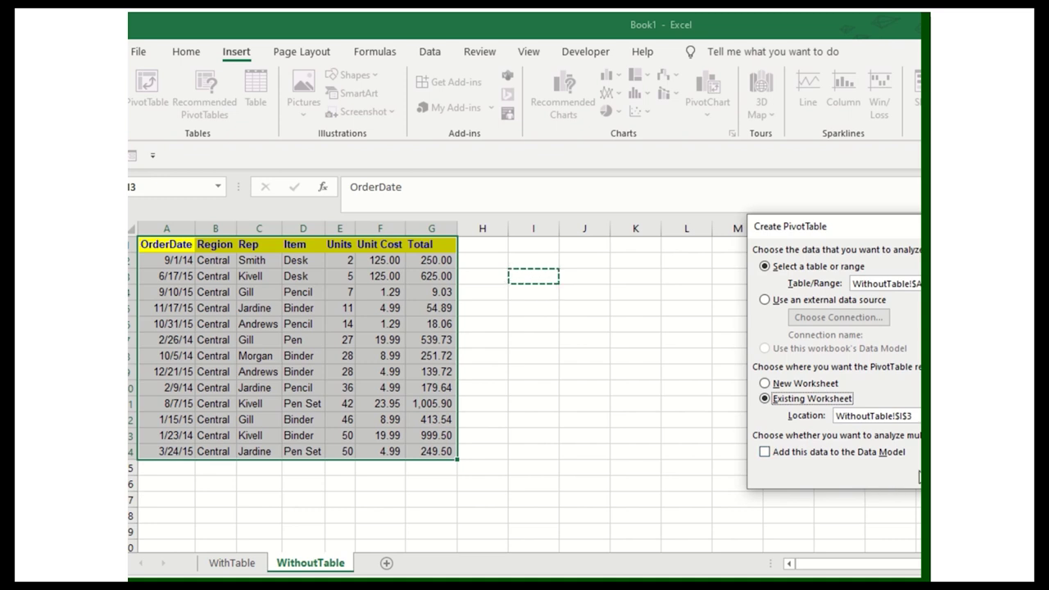
key("Return")
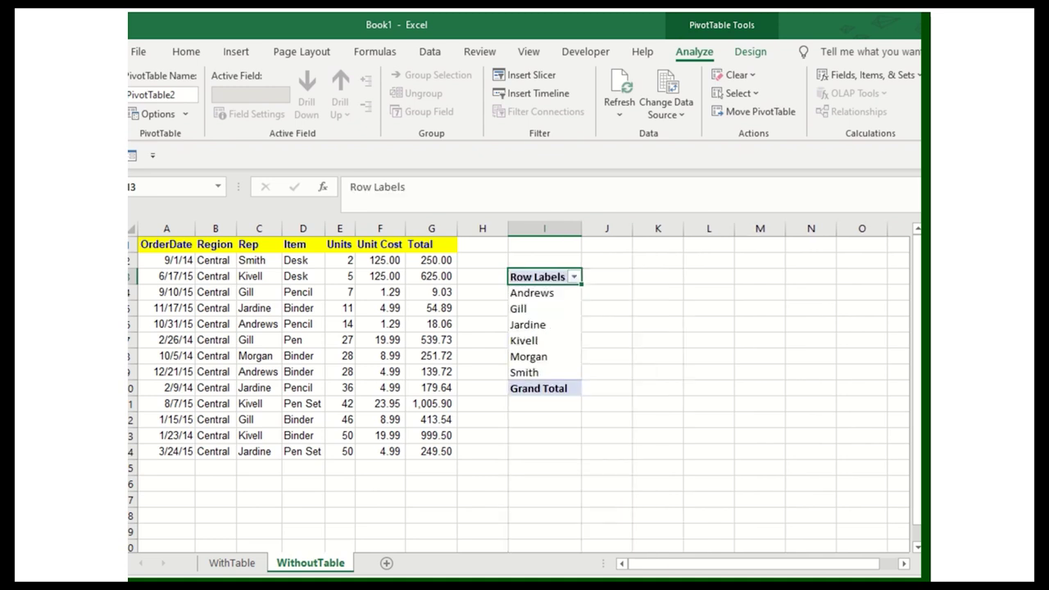
Step: Compare the pivot's Rep rows and Sum of Units values against the source data
left_click(252, 244)
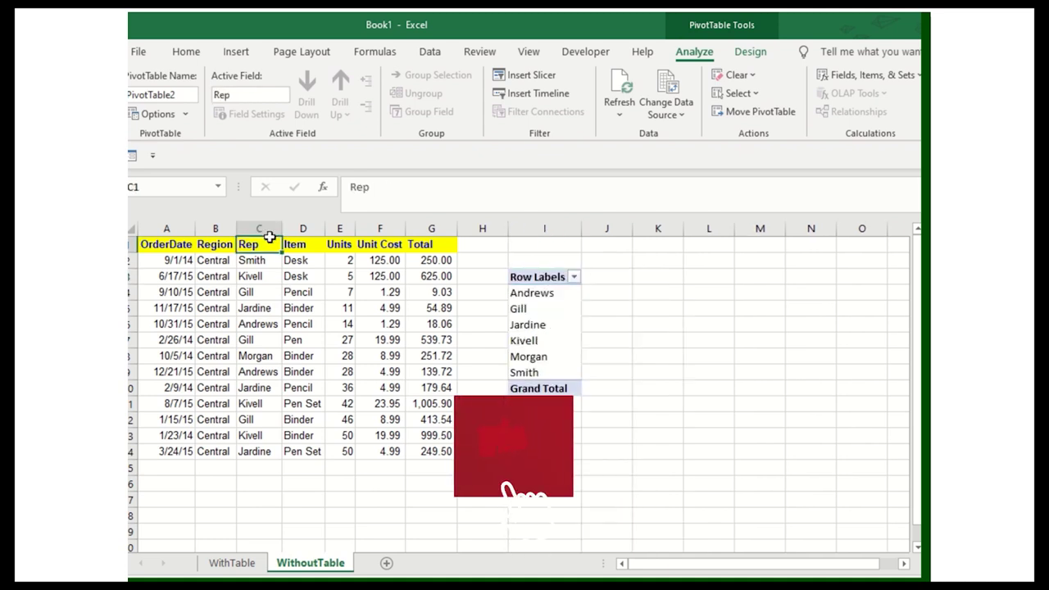
left_click_drag(532, 292, 524, 372)
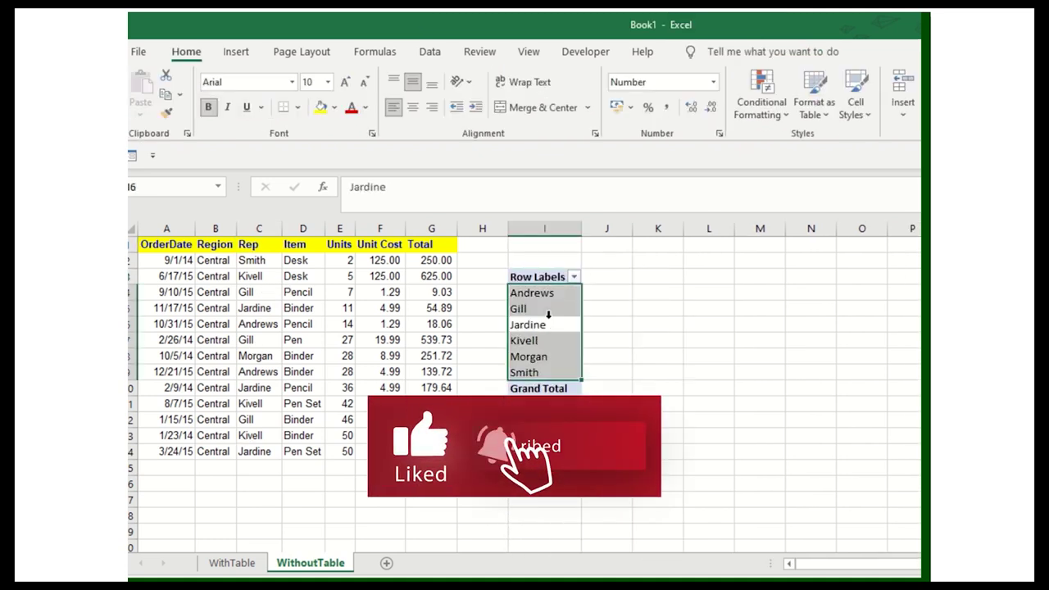
left_click(536, 293)
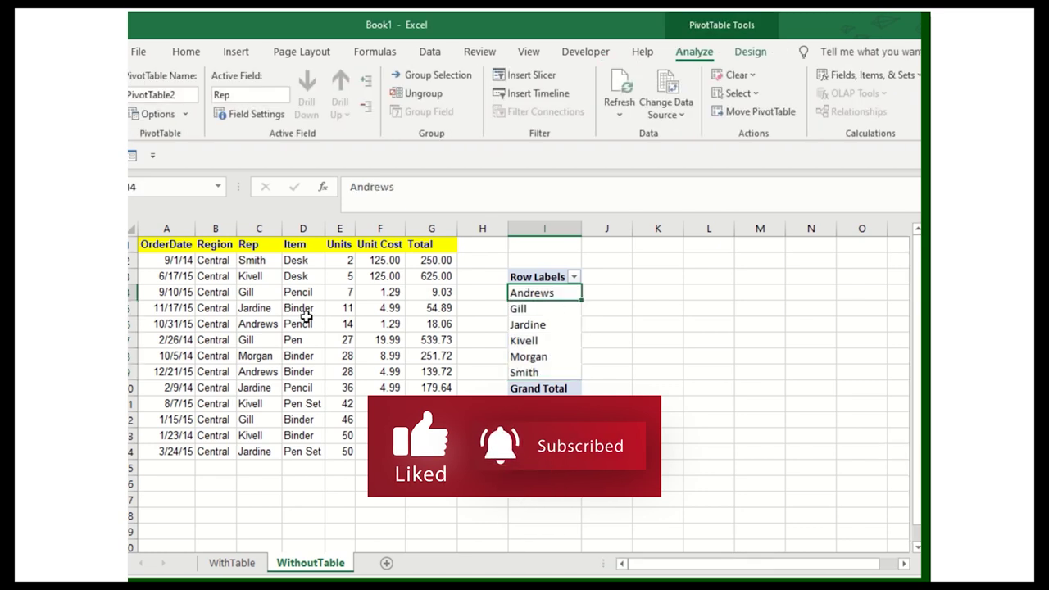
left_click_drag(339, 260, 340, 451)
left_click(588, 309)
left_click(562, 326)
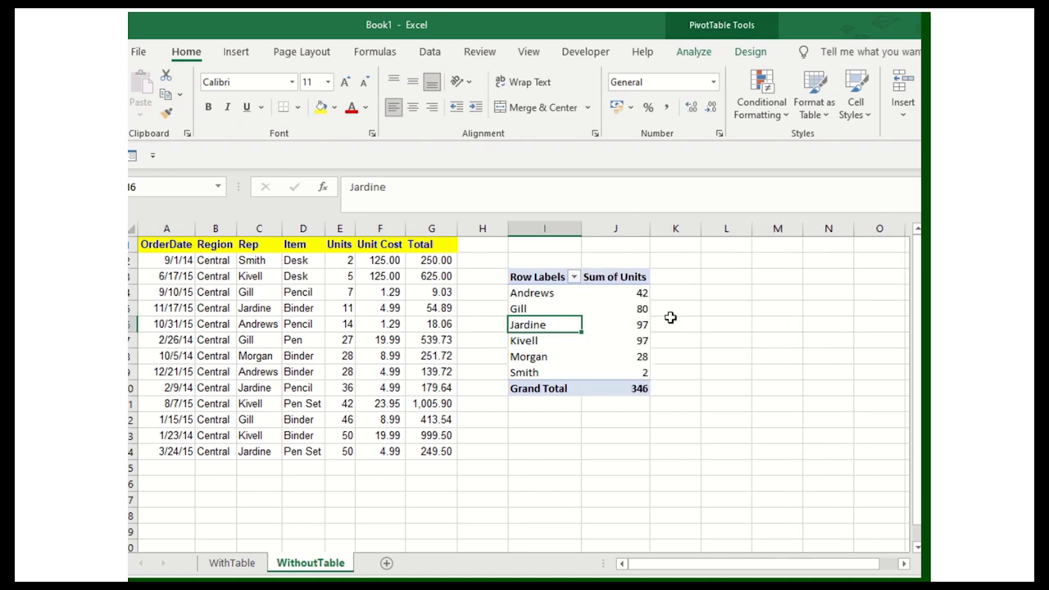
left_click(541, 279)
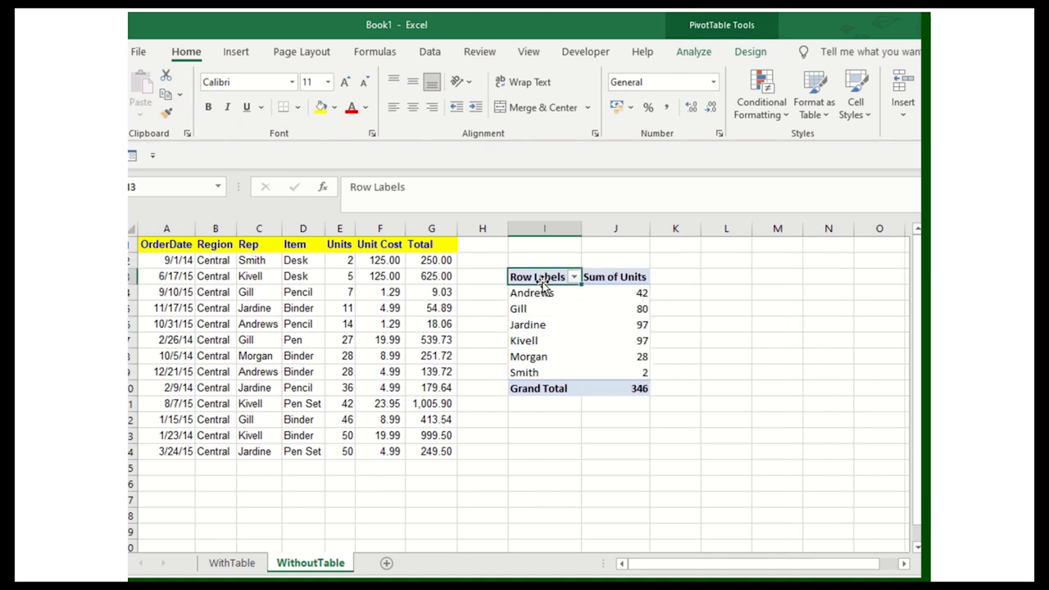
Step: Switch the pivot's report layout to Show in Outline Form
left_click(267, 245)
left_click(302, 247)
left_click(349, 248)
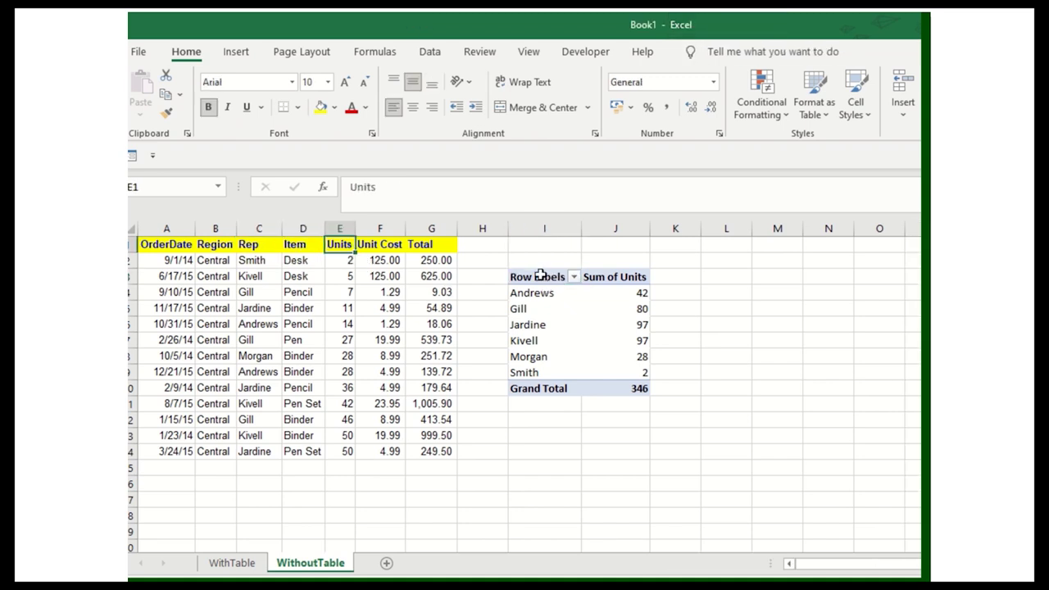
left_click(540, 276)
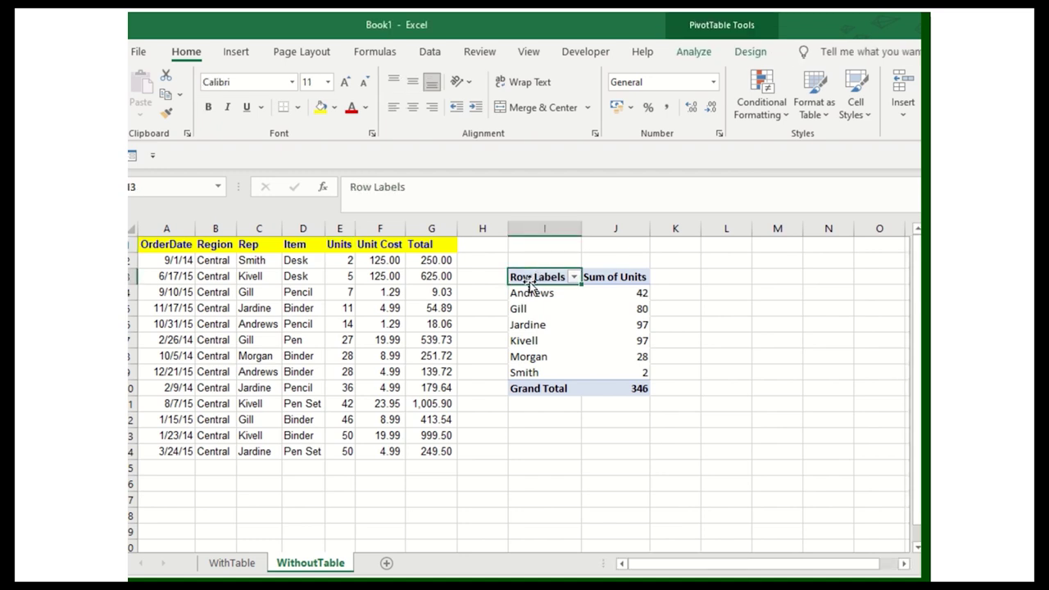
left_click(535, 312)
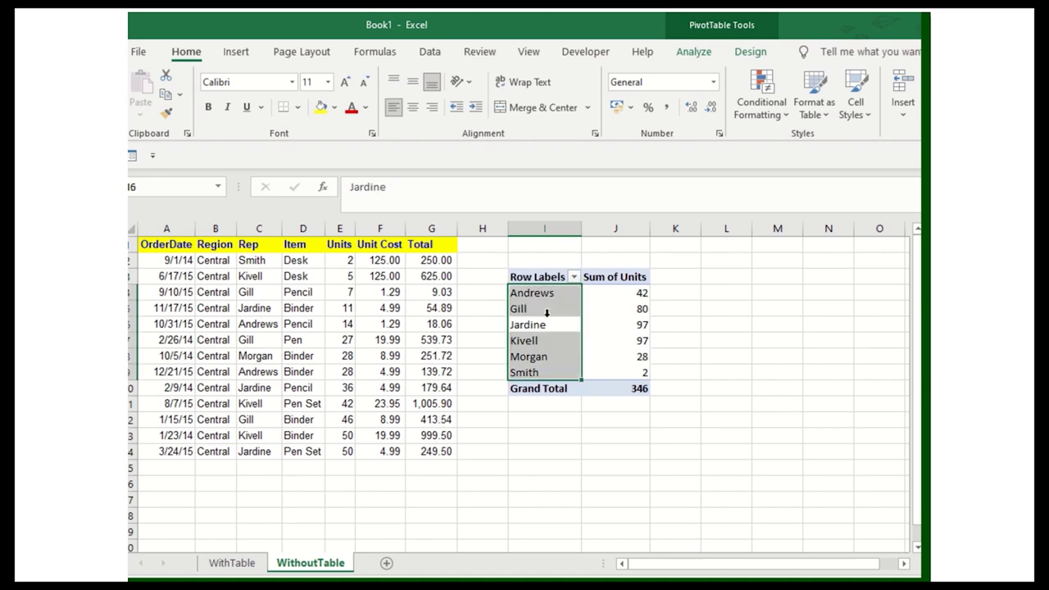
left_click(547, 313)
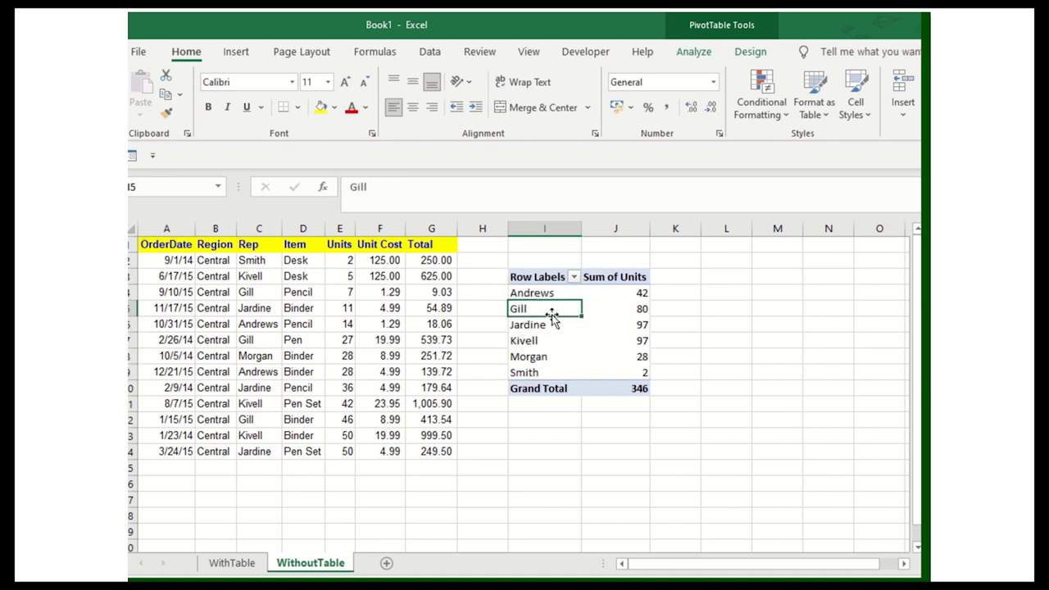
left_click(751, 52)
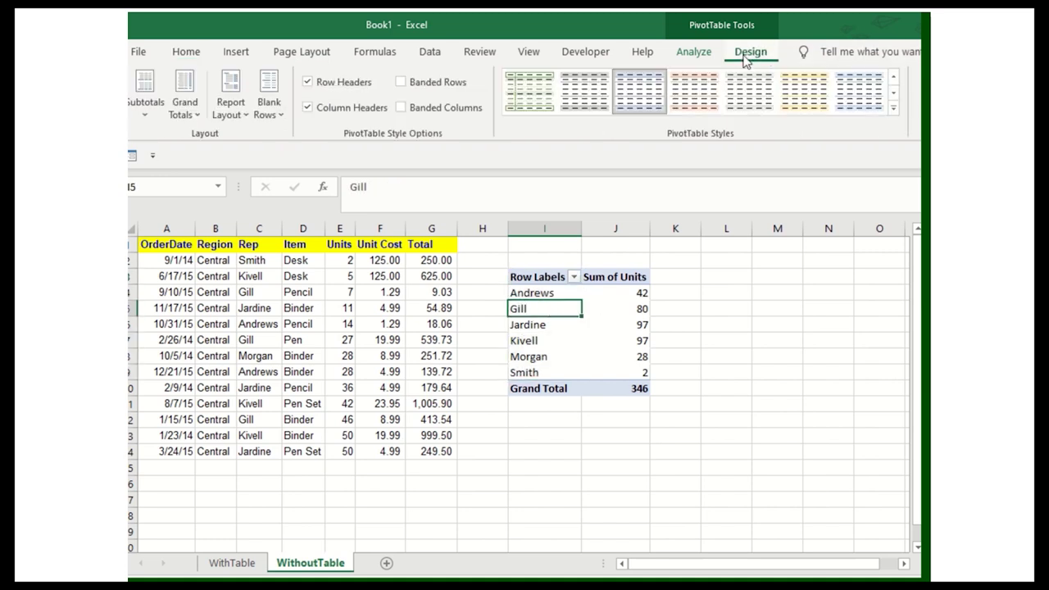
left_click(232, 107)
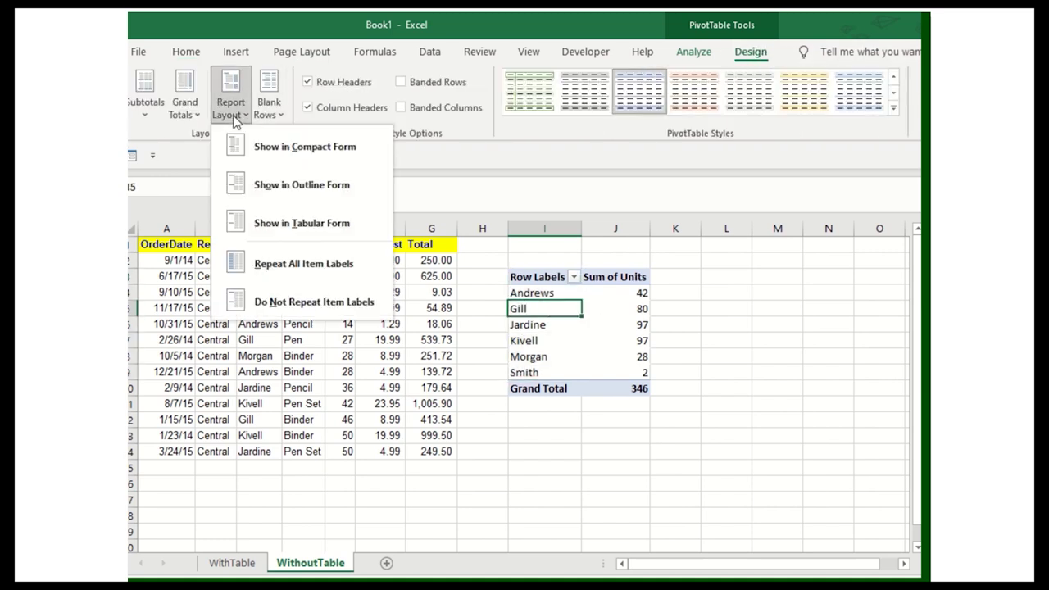
left_click(312, 190)
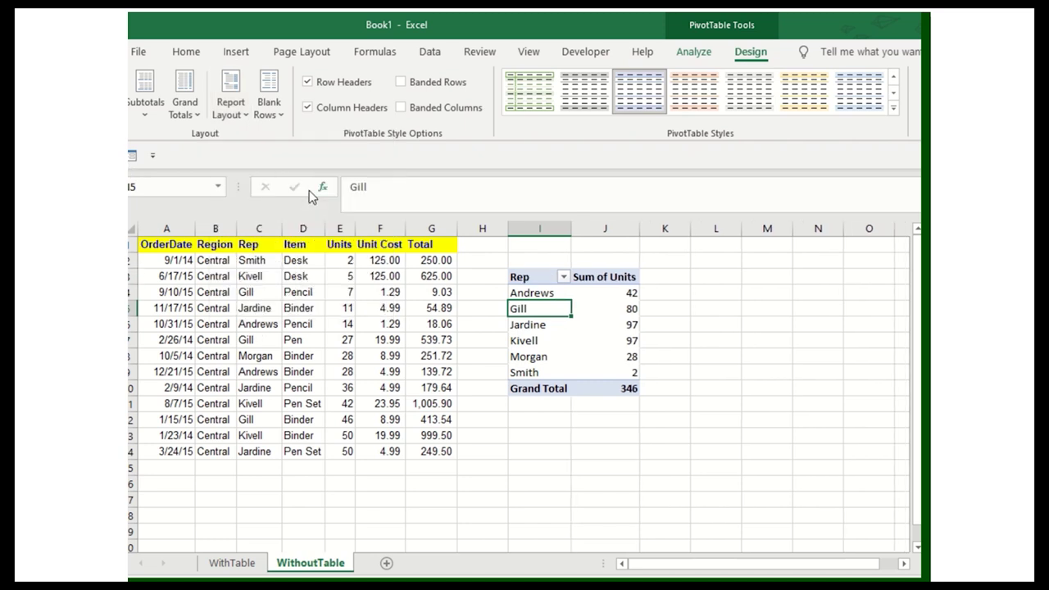
Step: Check the pivot's Rep header and Gill's 80-unit total against the source data
left_click(536, 277)
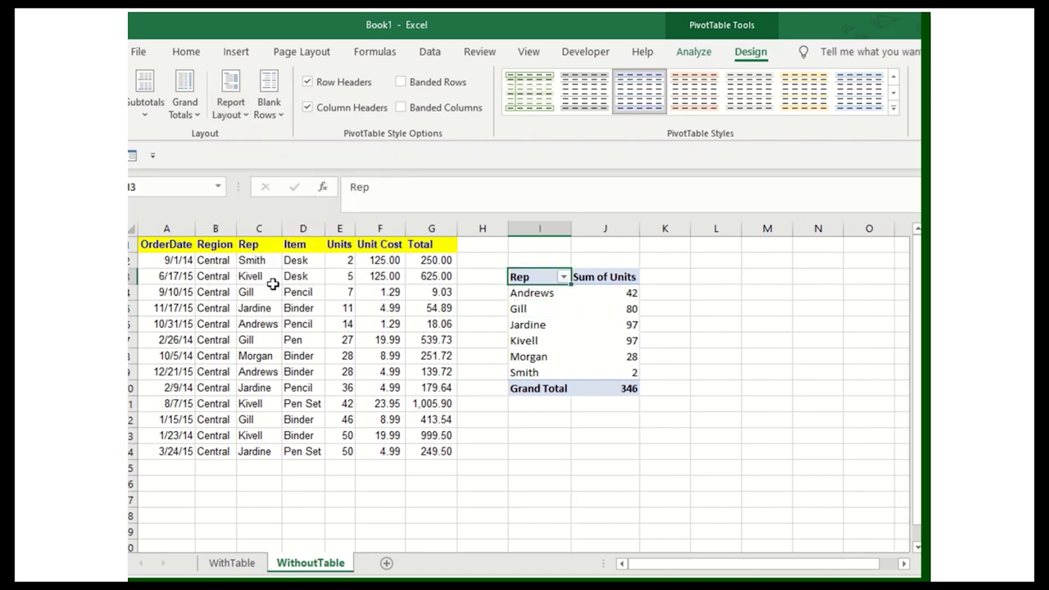
left_click(256, 248)
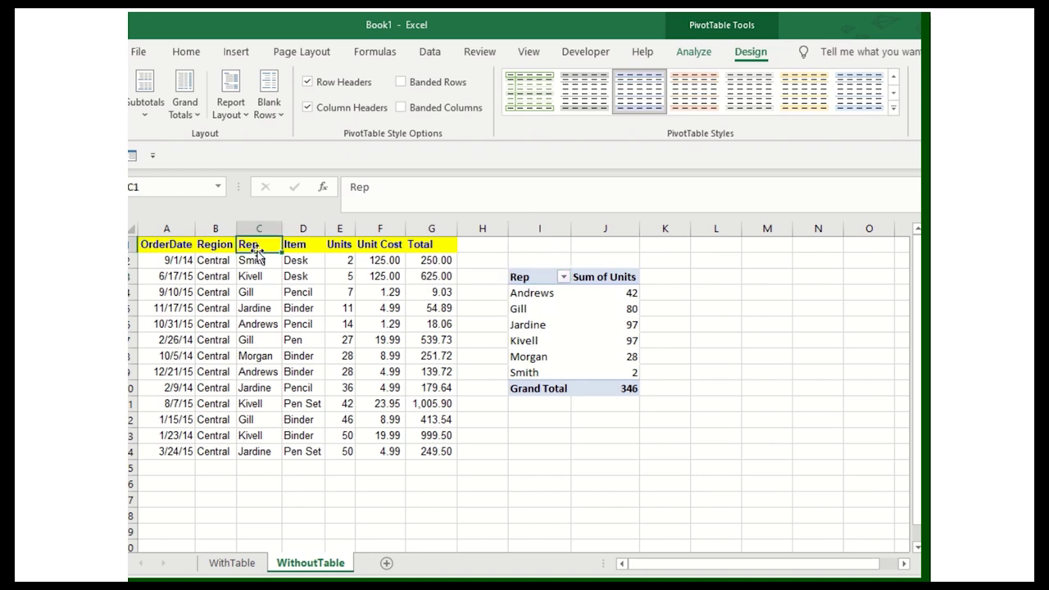
left_click(528, 279)
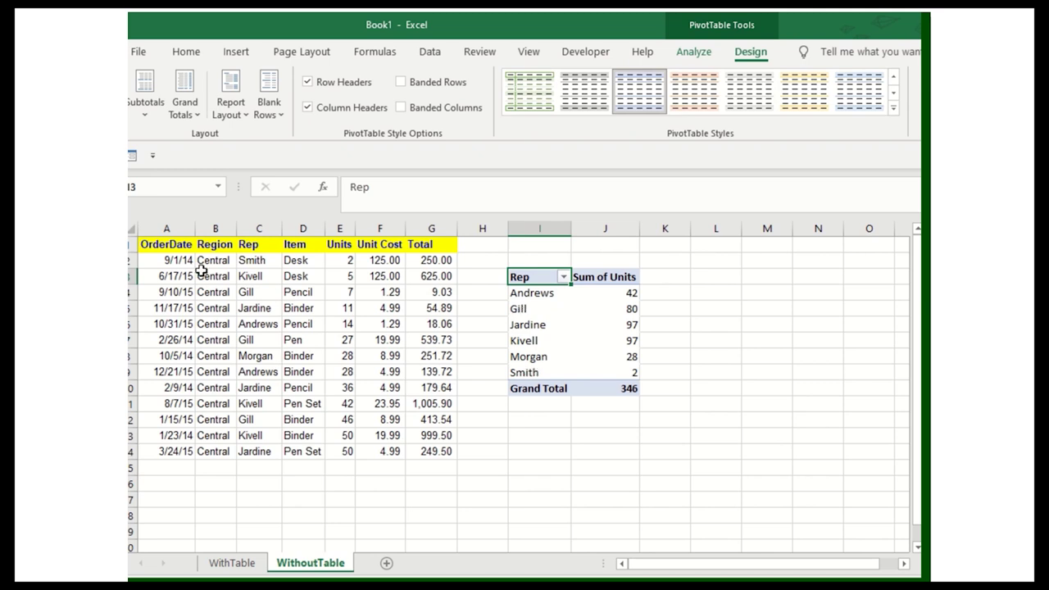
left_click_drag(166, 246, 421, 450)
left_click(539, 315)
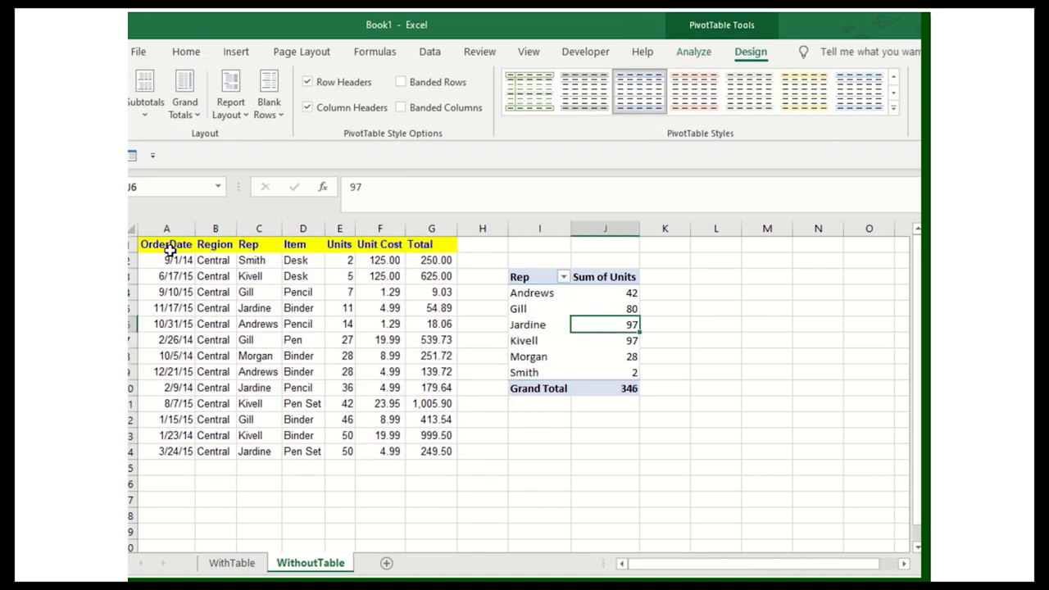
left_click_drag(168, 246, 423, 460)
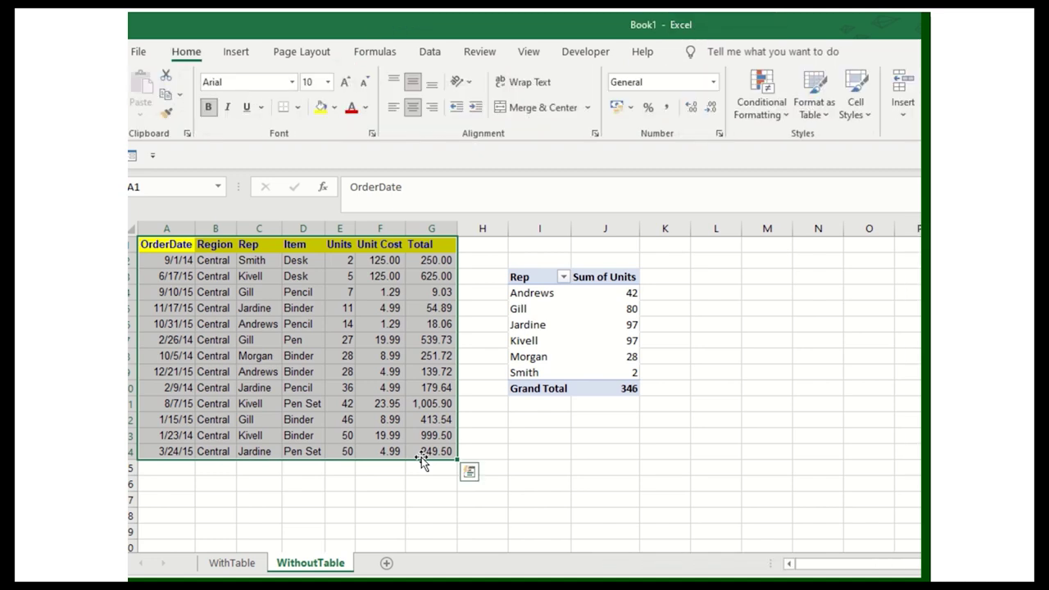
left_click(537, 309)
left_click(581, 314)
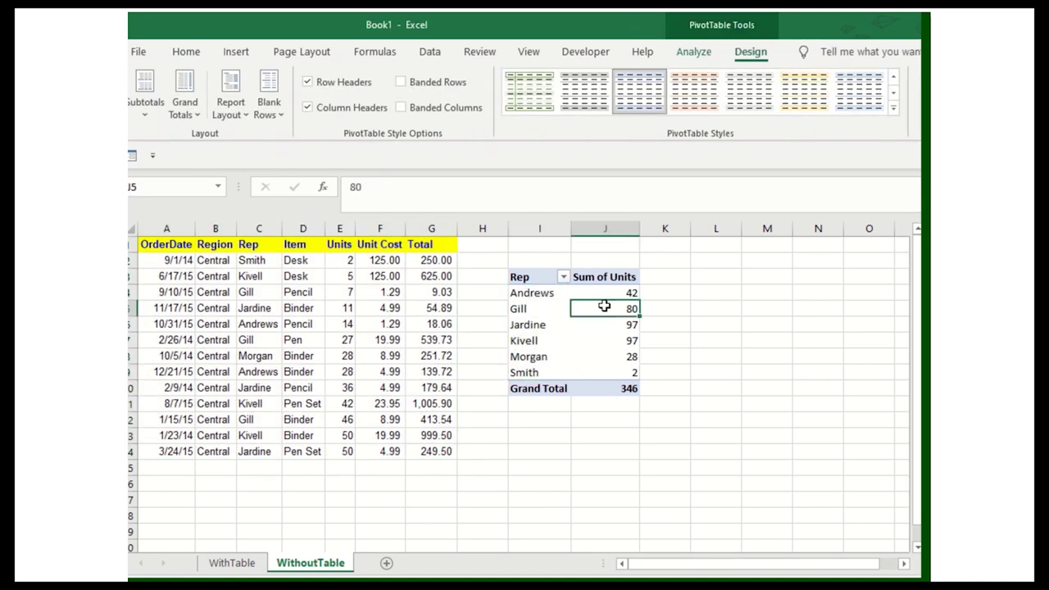
Step: Convert the WithTable sheet's A1:G14 sales data into a table with headers using Ctrl+T
left_click(243, 569)
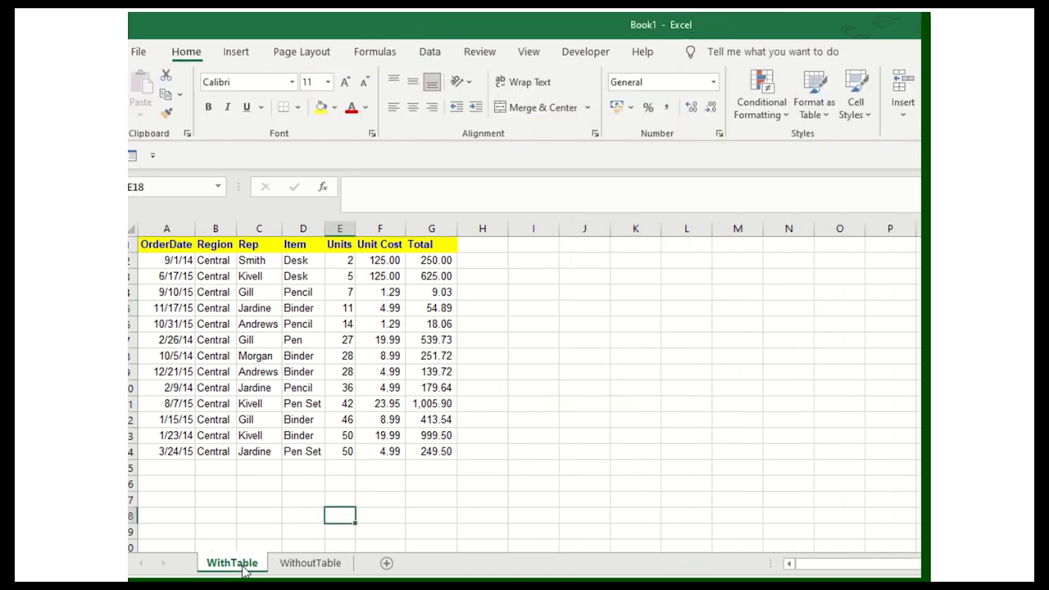
left_click(266, 294)
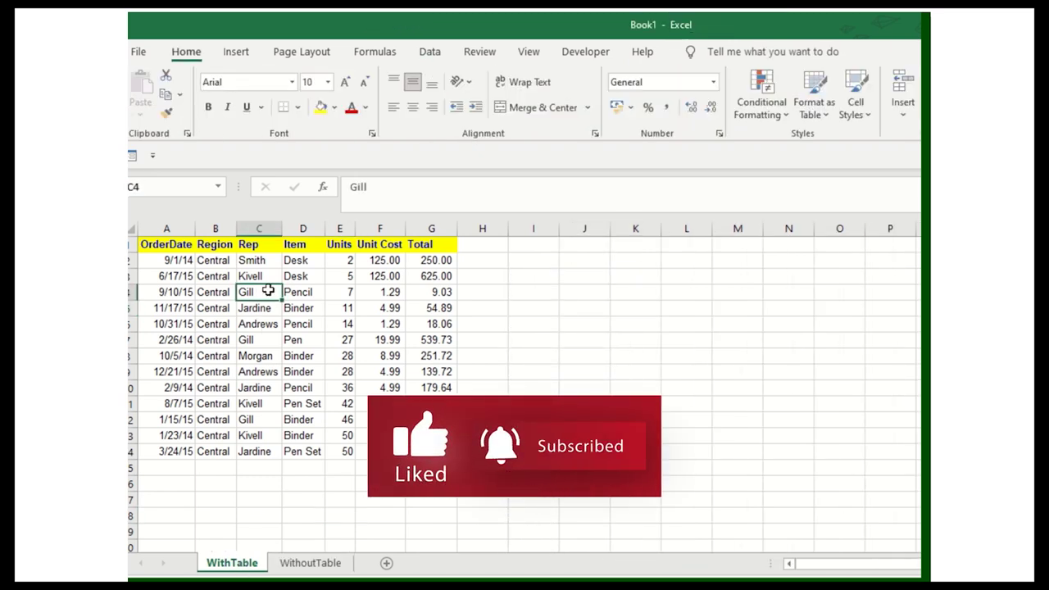
key("ctrl+t")
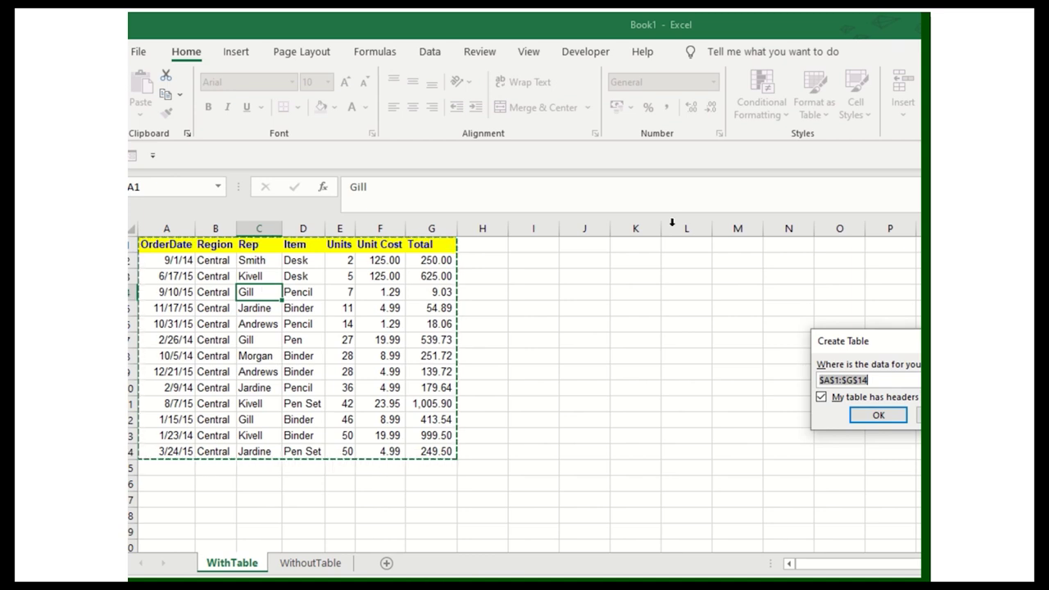
left_click_drag(848, 341, 661, 313)
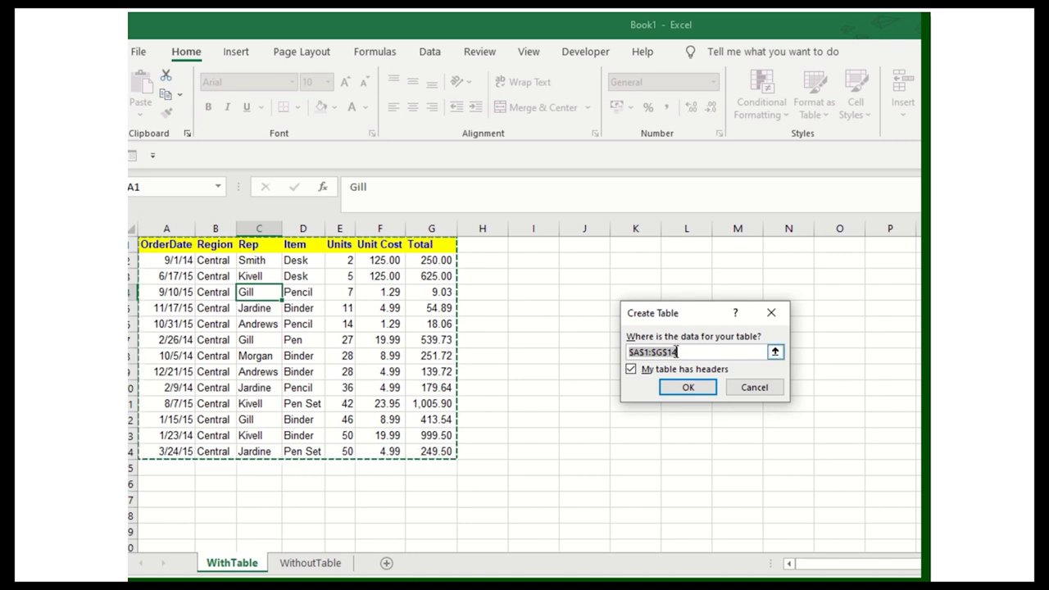
left_click(687, 388)
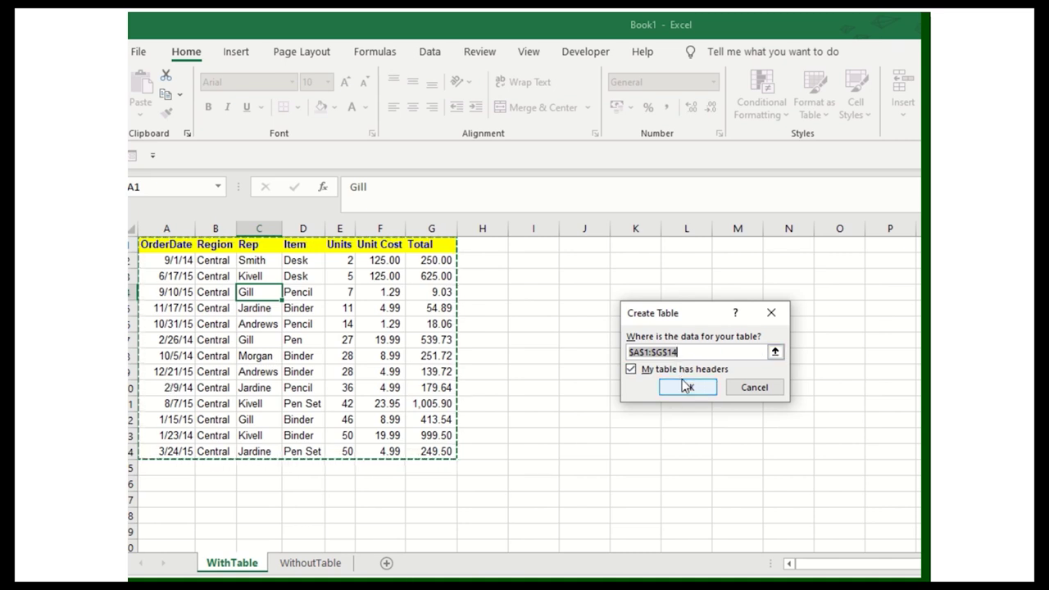
left_click(687, 388)
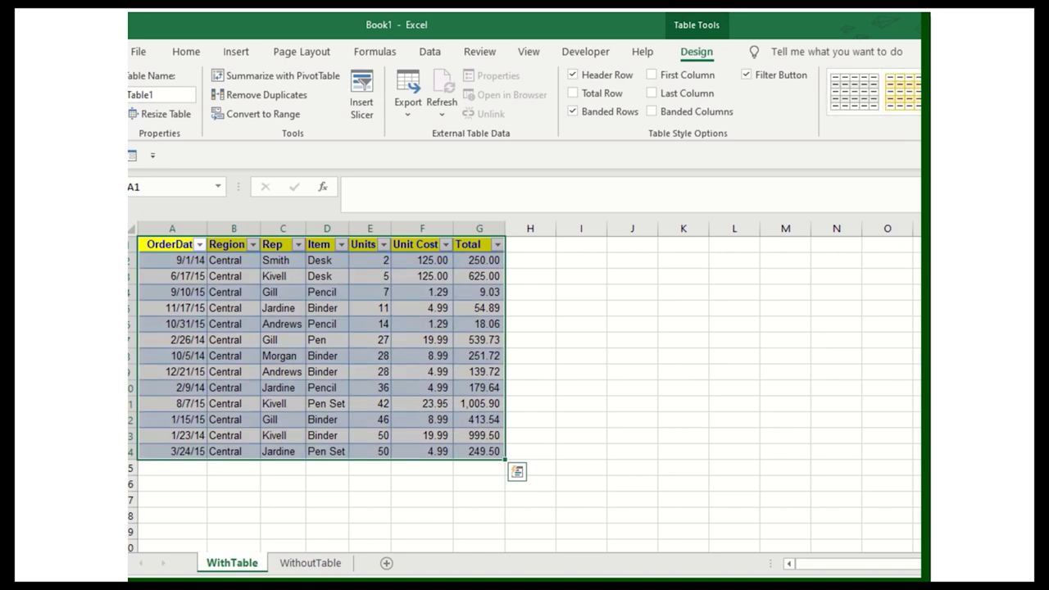
Step: Summarize Table1 with a pivot table placed at I3 on the WithTable sheet
left_click(370, 279)
left_click(291, 305)
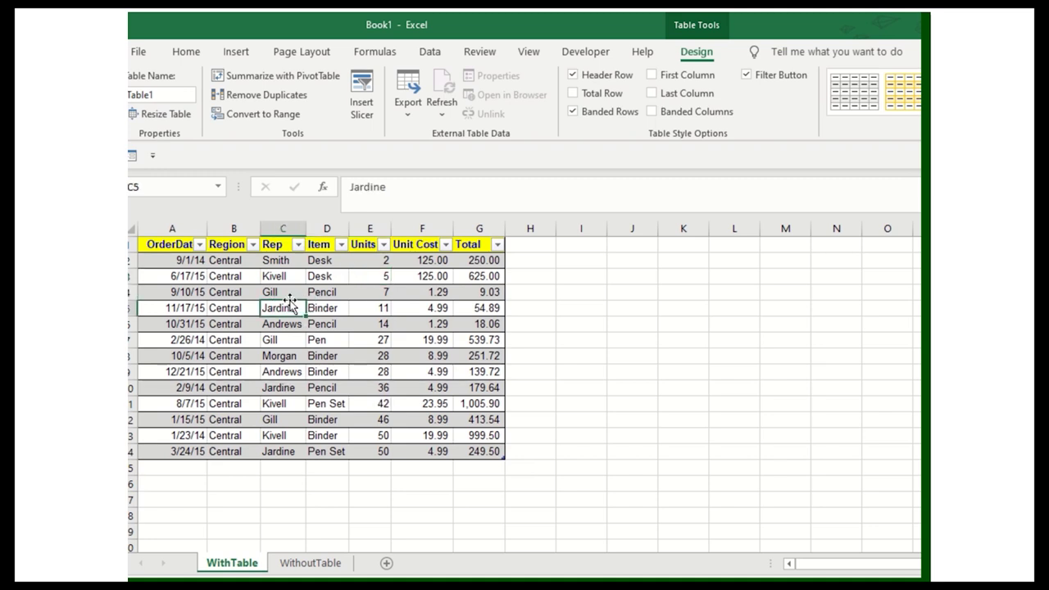
left_click(271, 78)
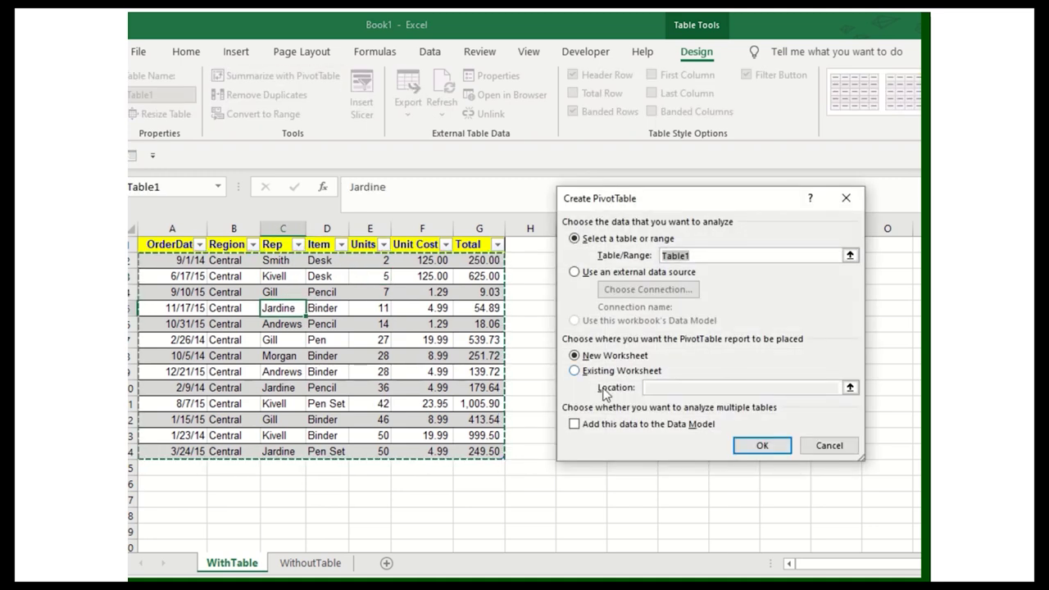
left_click(602, 373)
left_click_drag(661, 205, 857, 238)
left_click(569, 275)
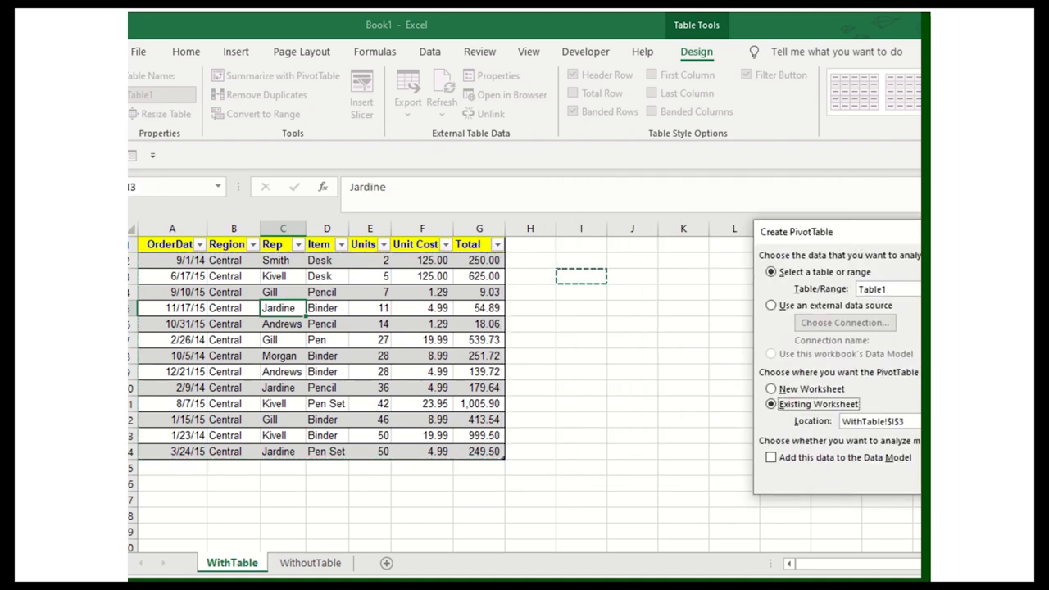
key("Return")
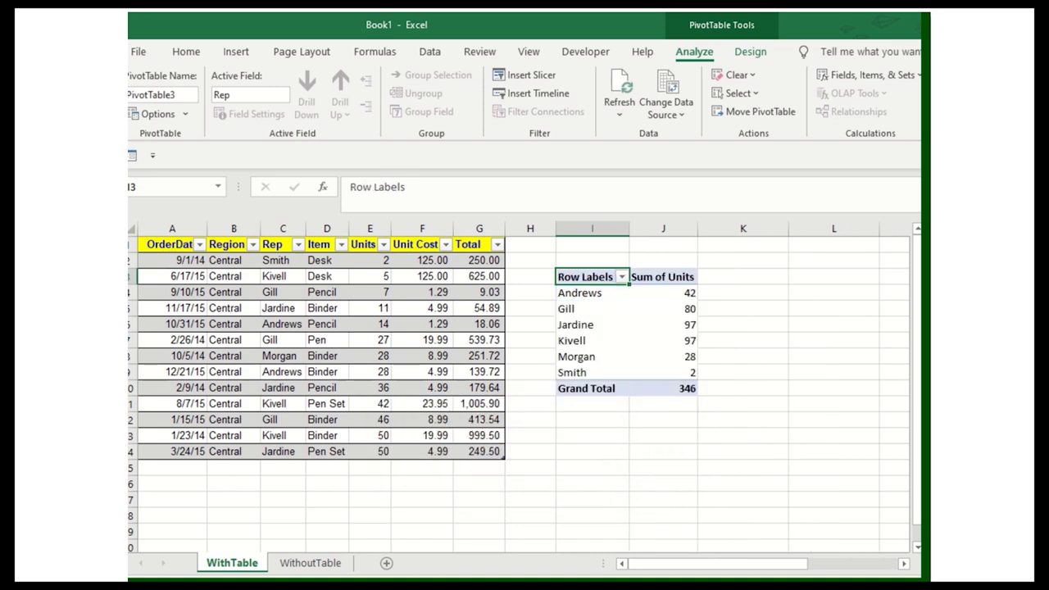
left_click(569, 308)
left_click(586, 279)
Step: Set the Table1 pivot's report layout to Show in Outline Form
left_click(749, 52)
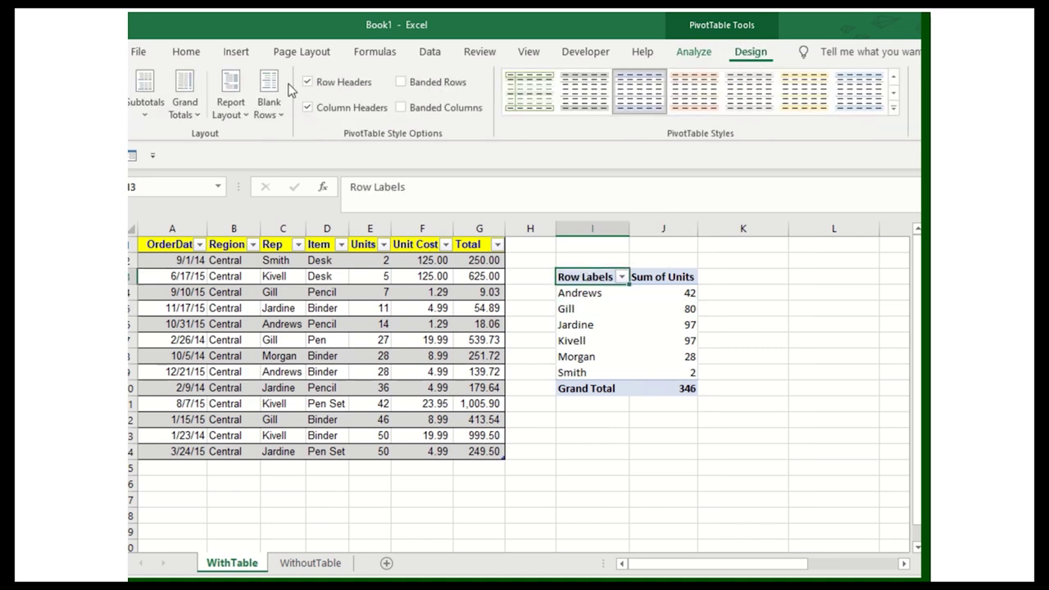
left_click(219, 111)
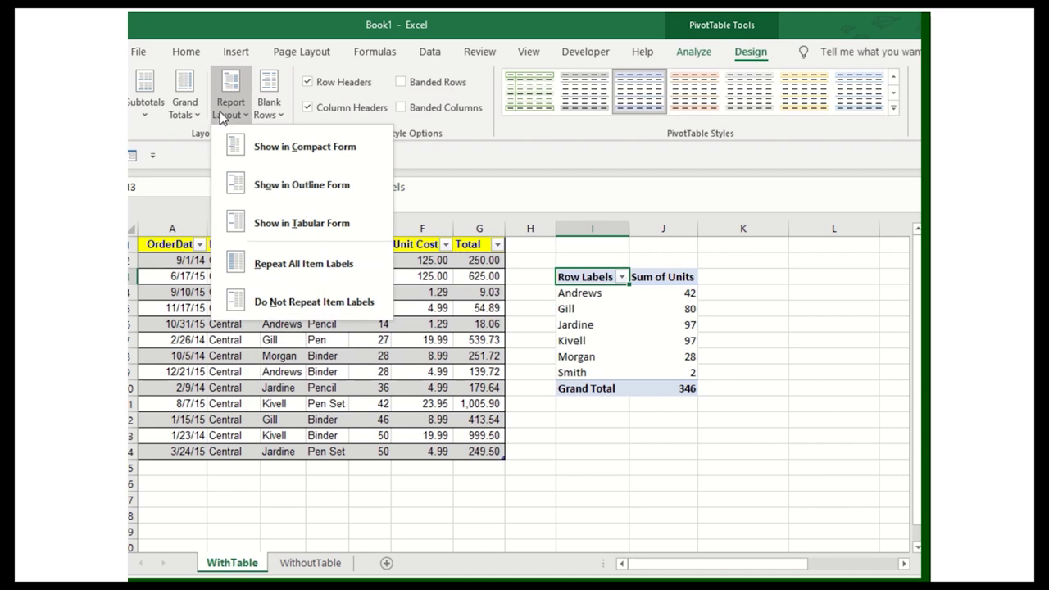
left_click(295, 188)
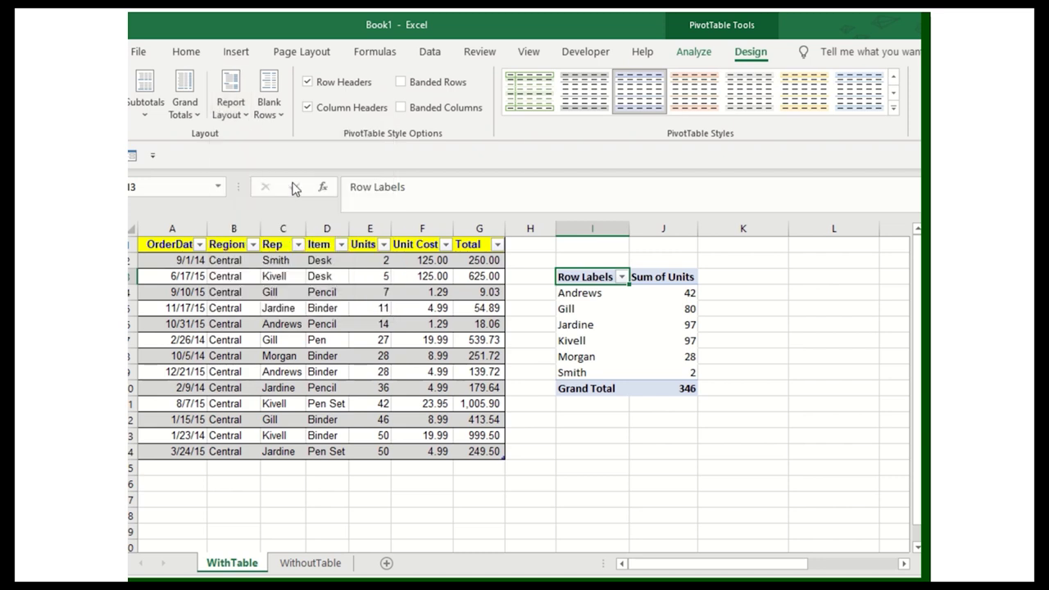
left_click(591, 295)
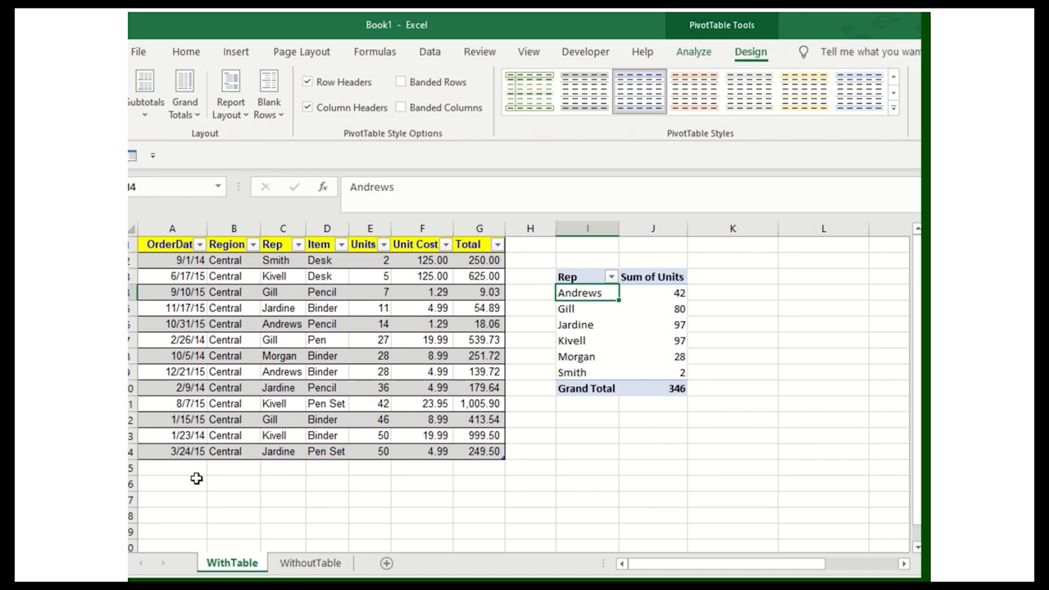
Step: On WithoutTable, enter today's date in A15 and test in B15 and C15
left_click(310, 563)
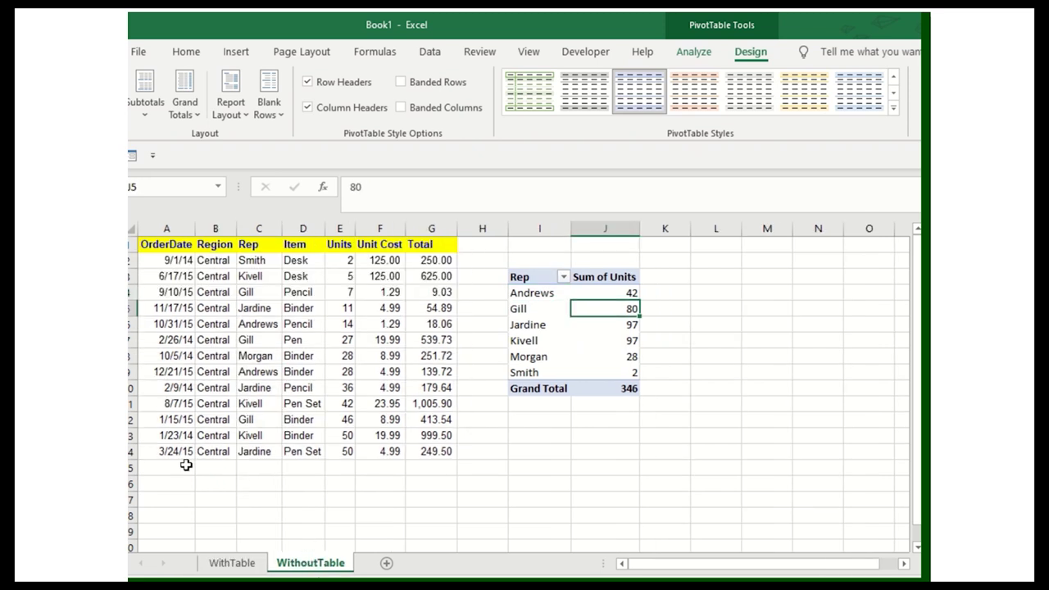
left_click(184, 465)
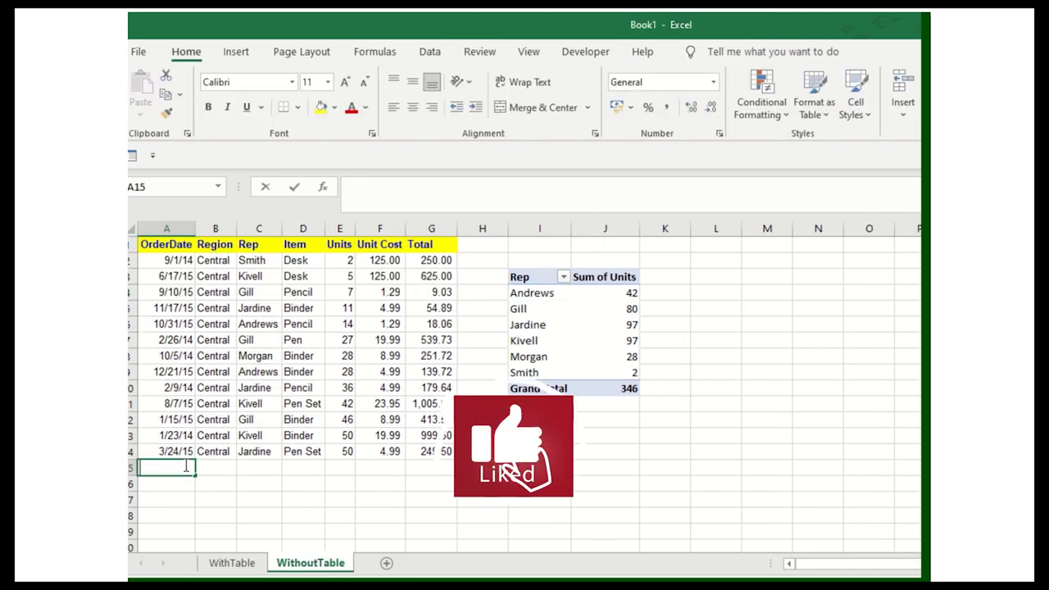
key("ctrl+semicolon")
key("Return")
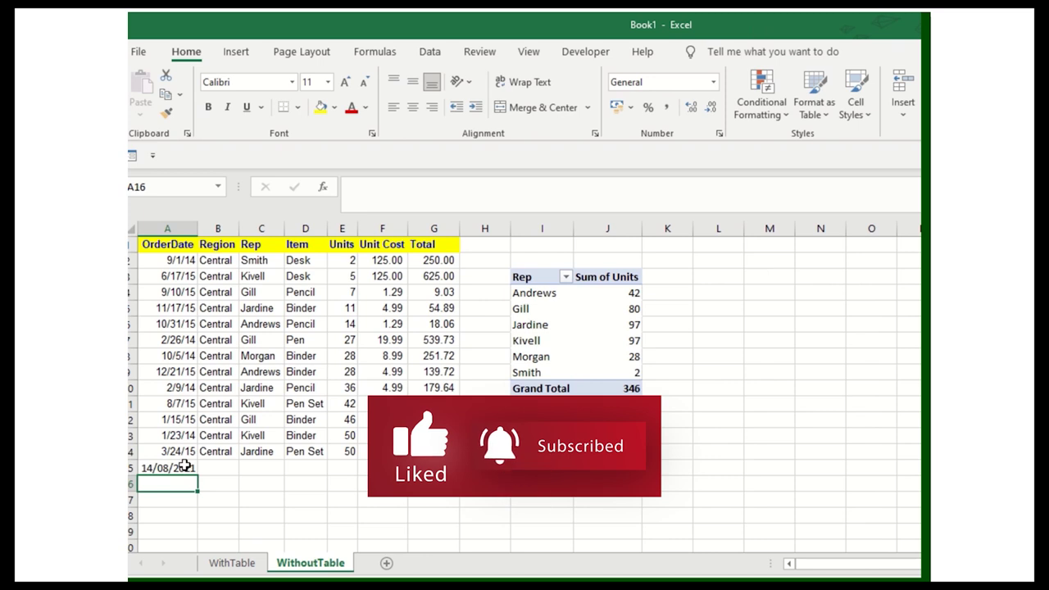
key("Up")
key("Right")
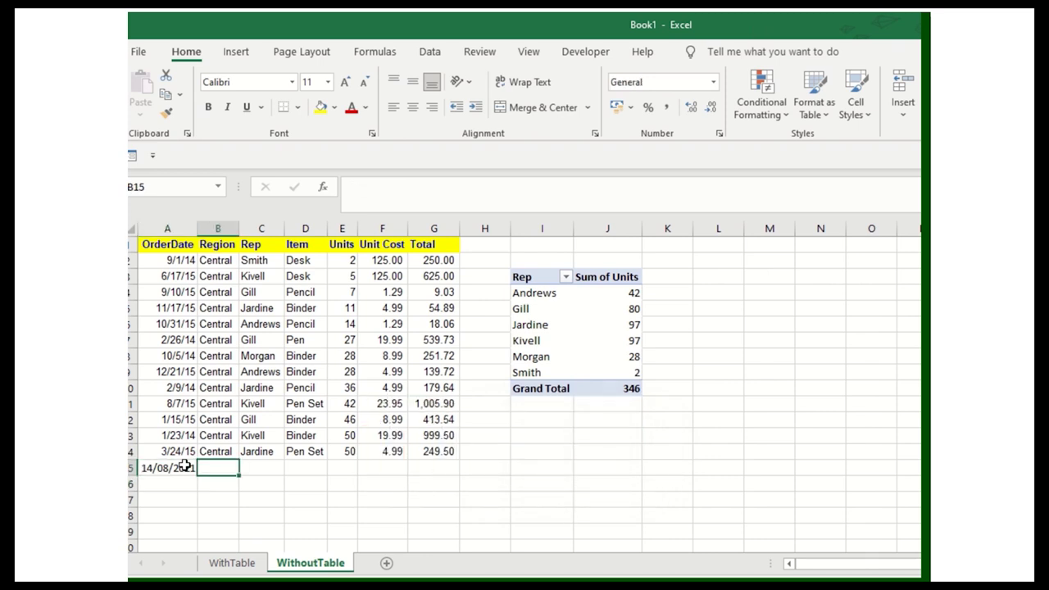
type("tes")
key("BackSpace")
type("st")
key("Tab")
type("test")
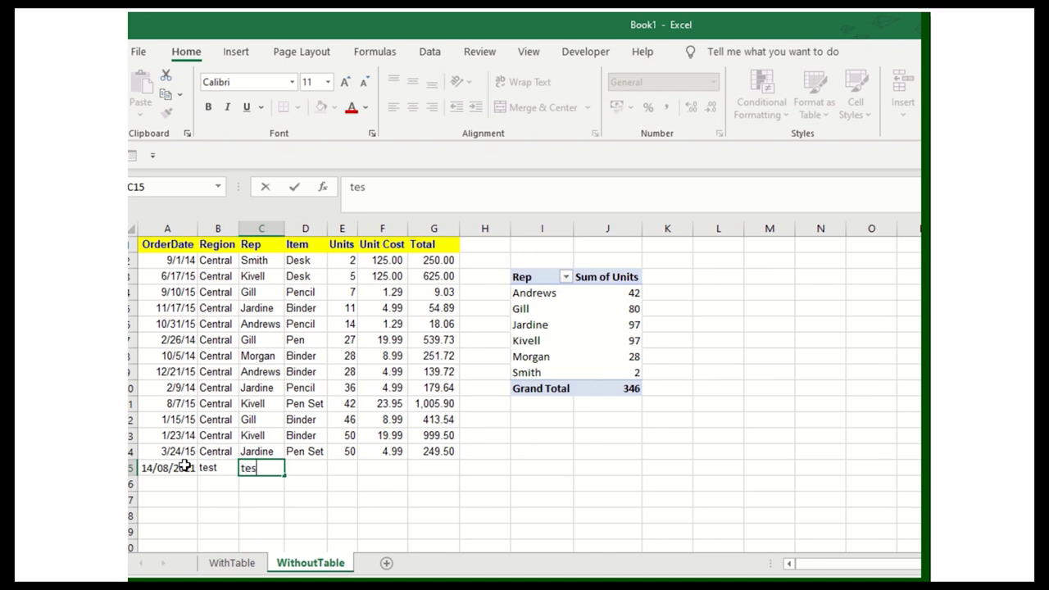
key("Tab")
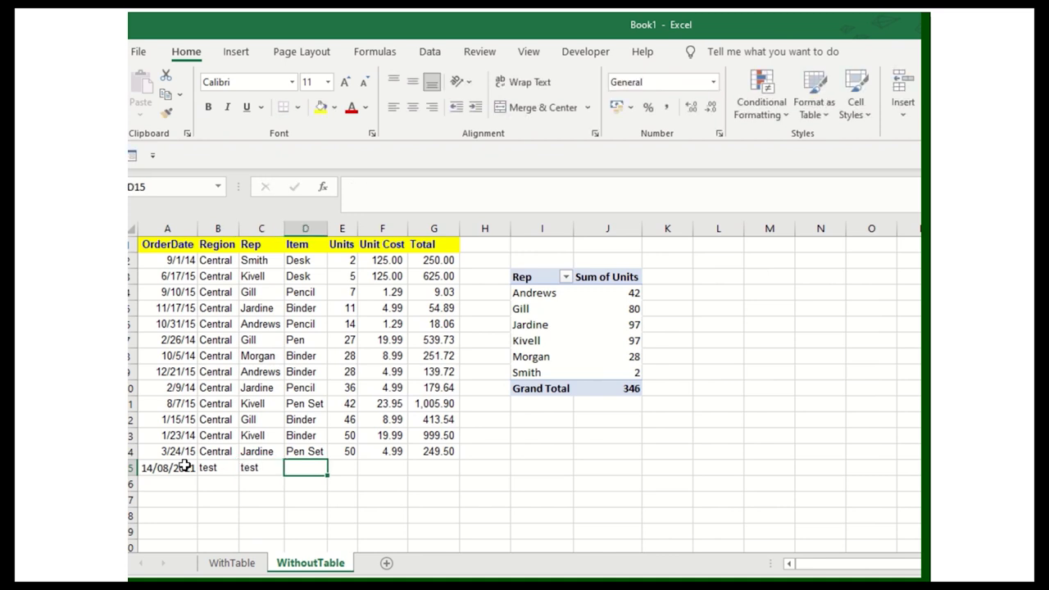
Step: Add Pen Set and 89 units, then fill unit cost 4.99 and total 444.11 into row 15
type("pen")
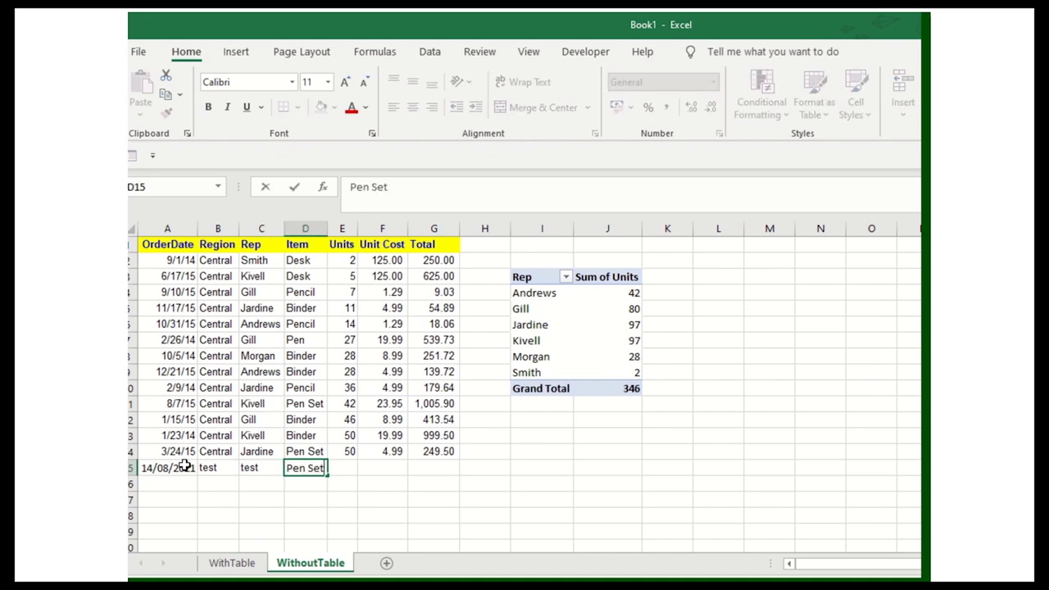
key("Tab")
type("89")
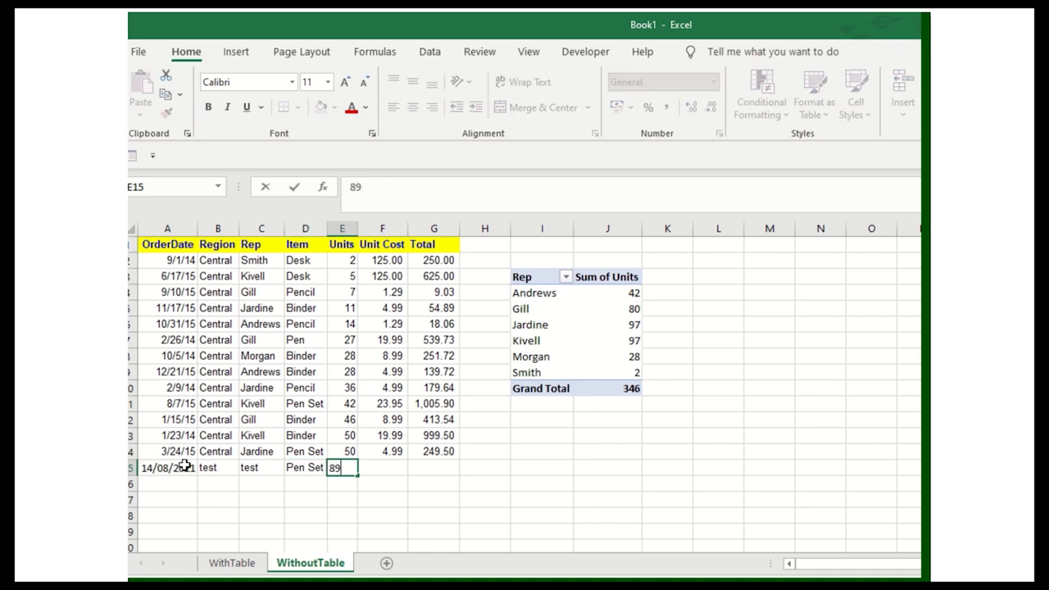
key("Tab")
key("Up")
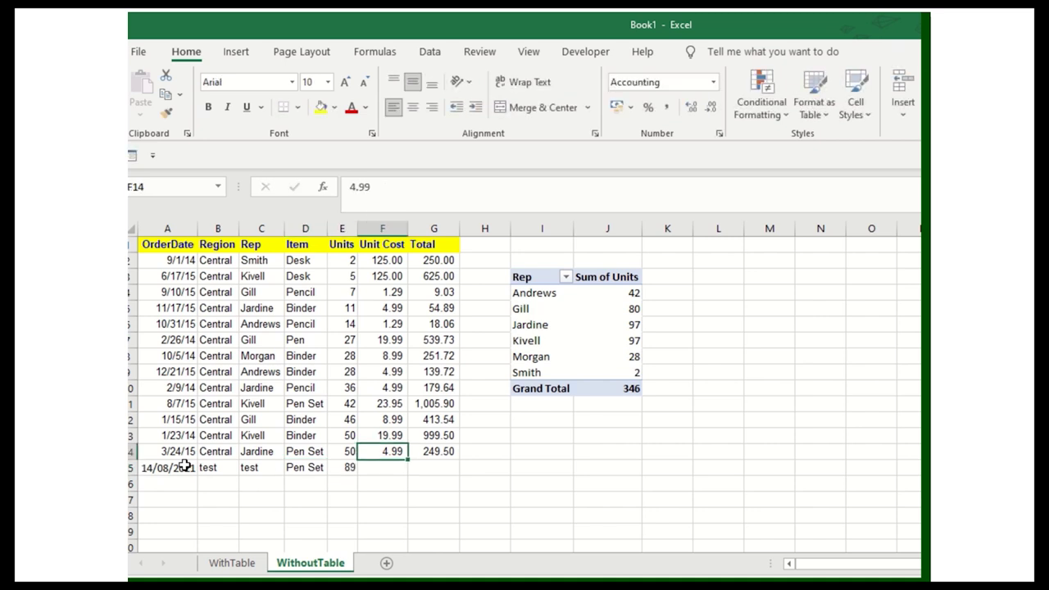
key("shift+Right")
key("shift+Down")
key("ctrl+d")
key("Left")
key("Left")
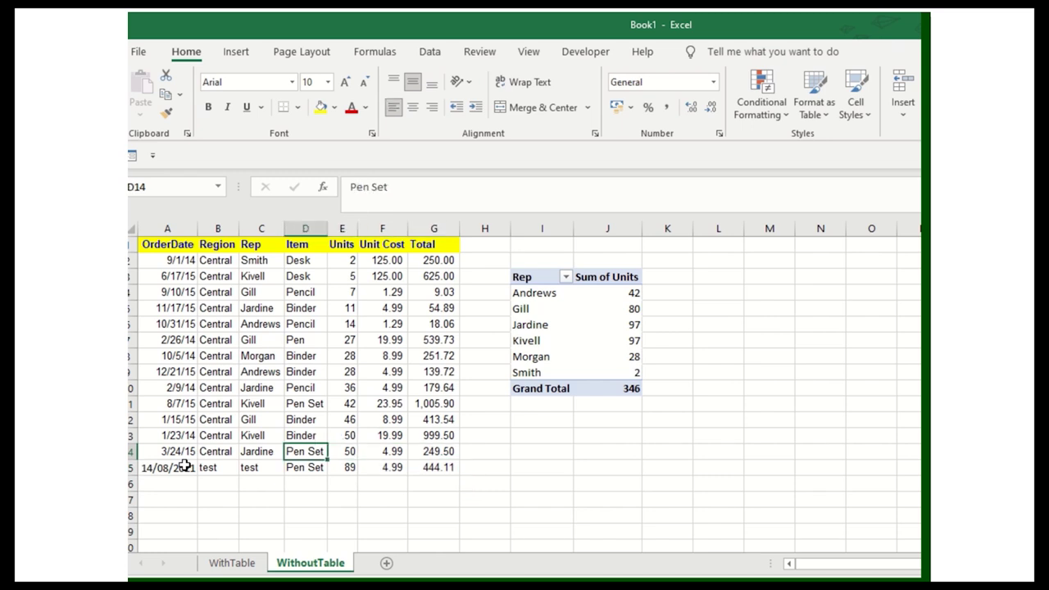
left_click(615, 356)
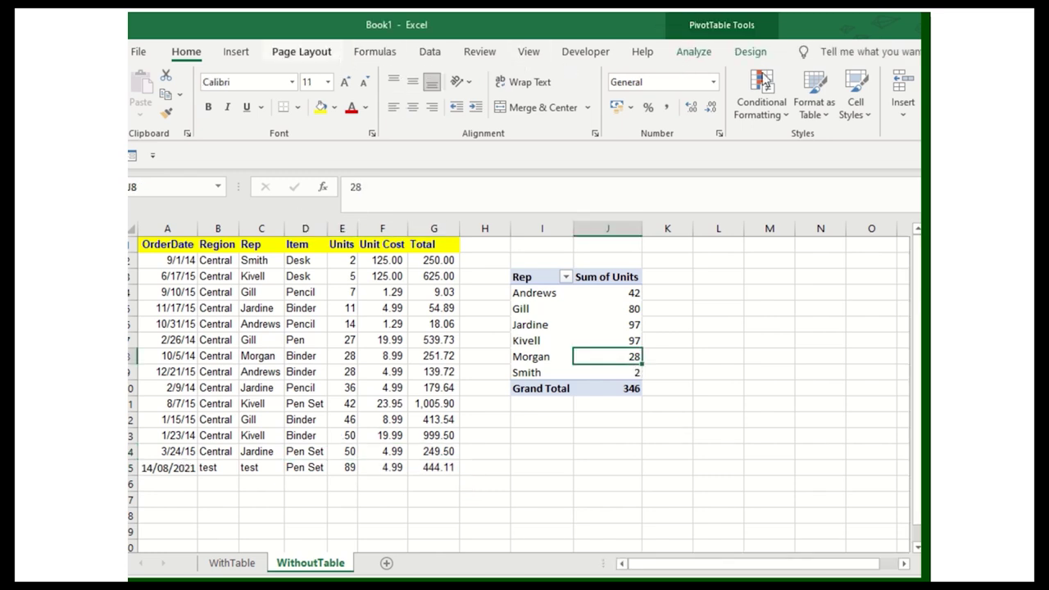
left_click(751, 54)
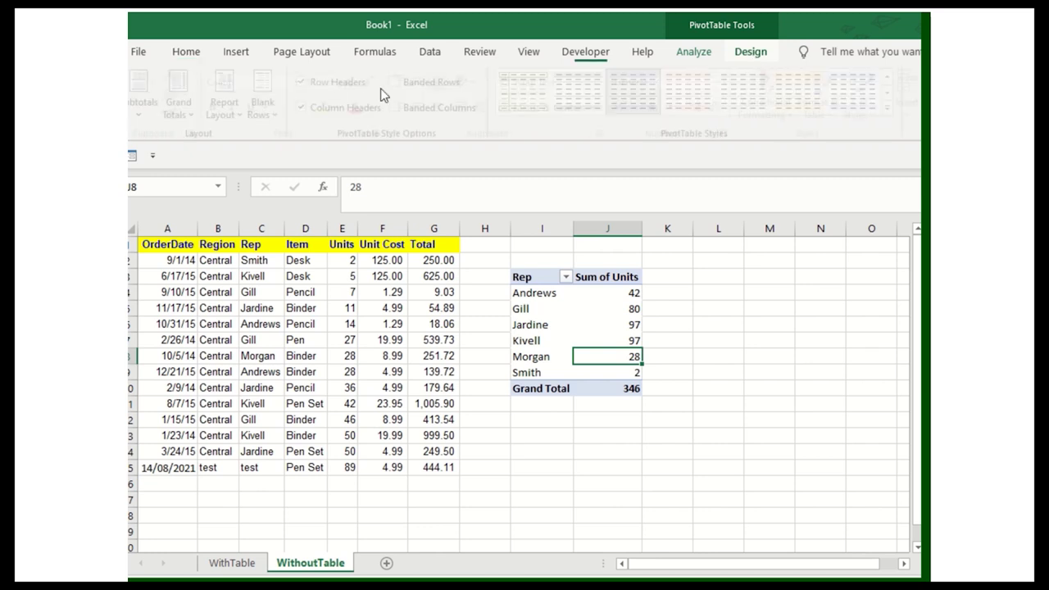
left_click(427, 53)
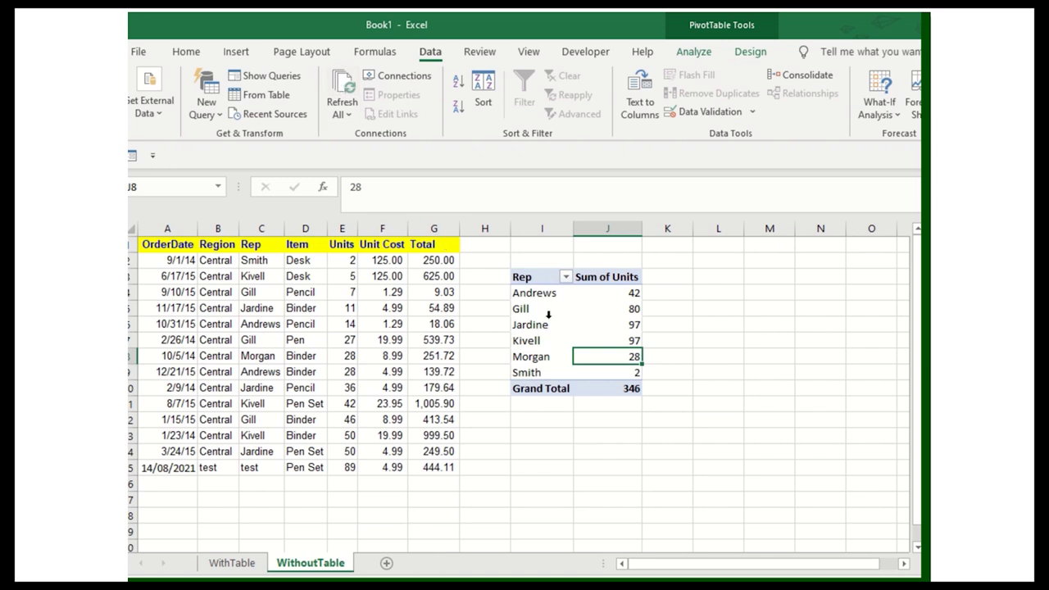
left_click(253, 467)
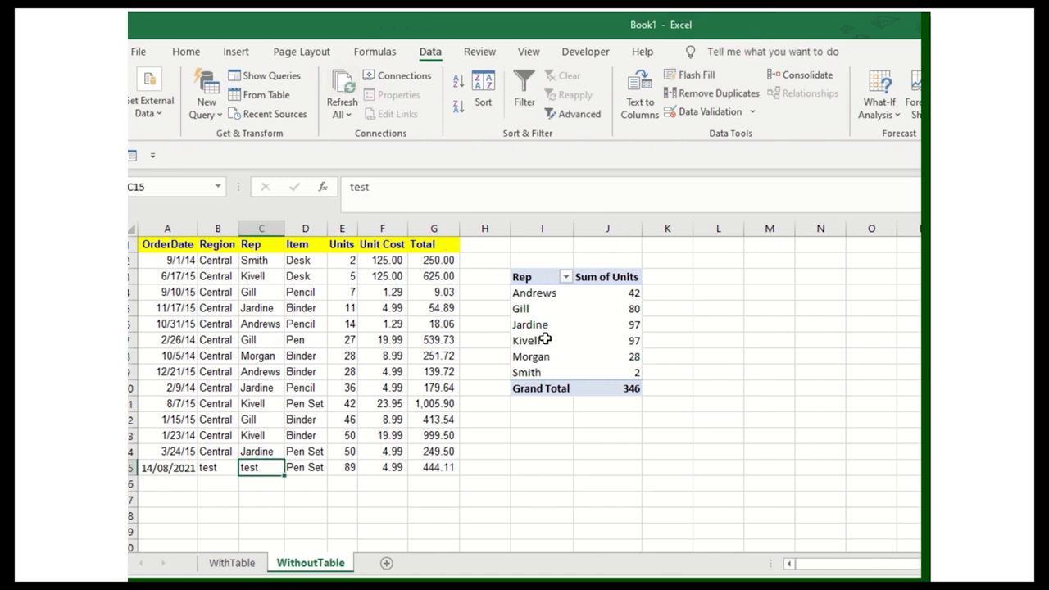
left_click(544, 341)
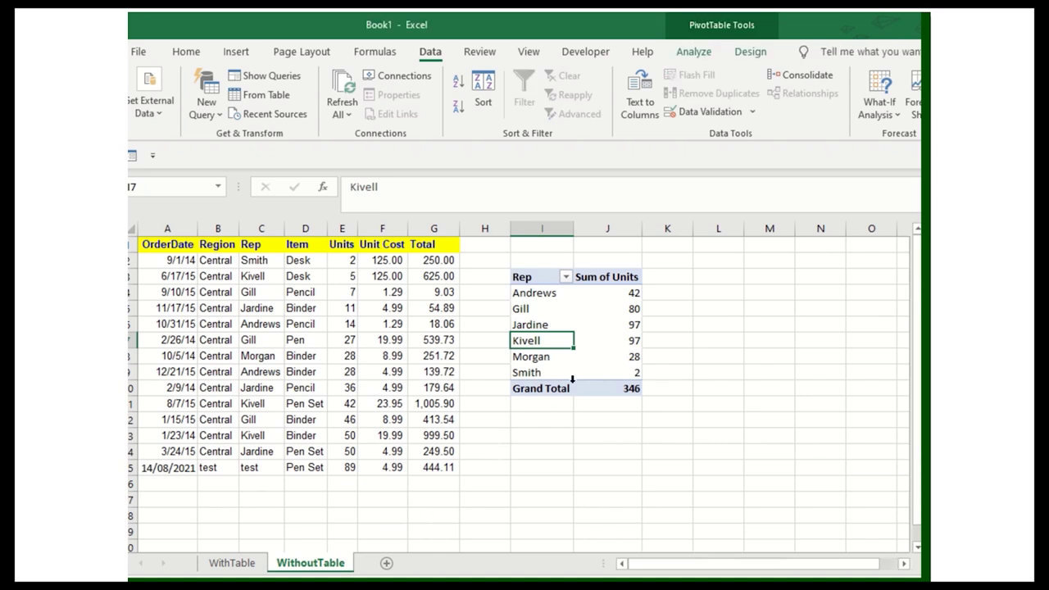
left_click_drag(174, 244, 429, 450)
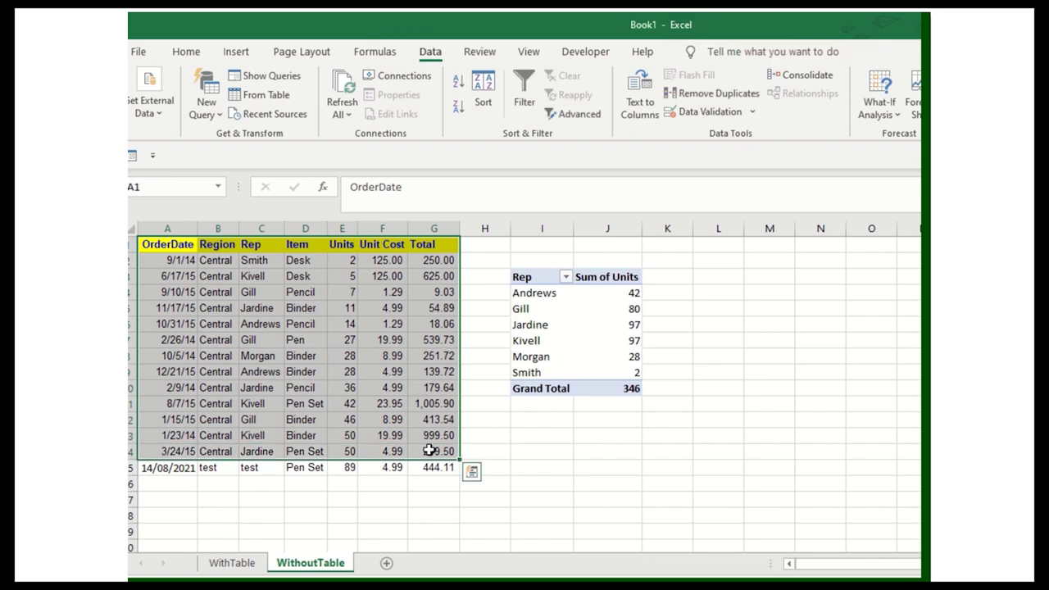
left_click(564, 326)
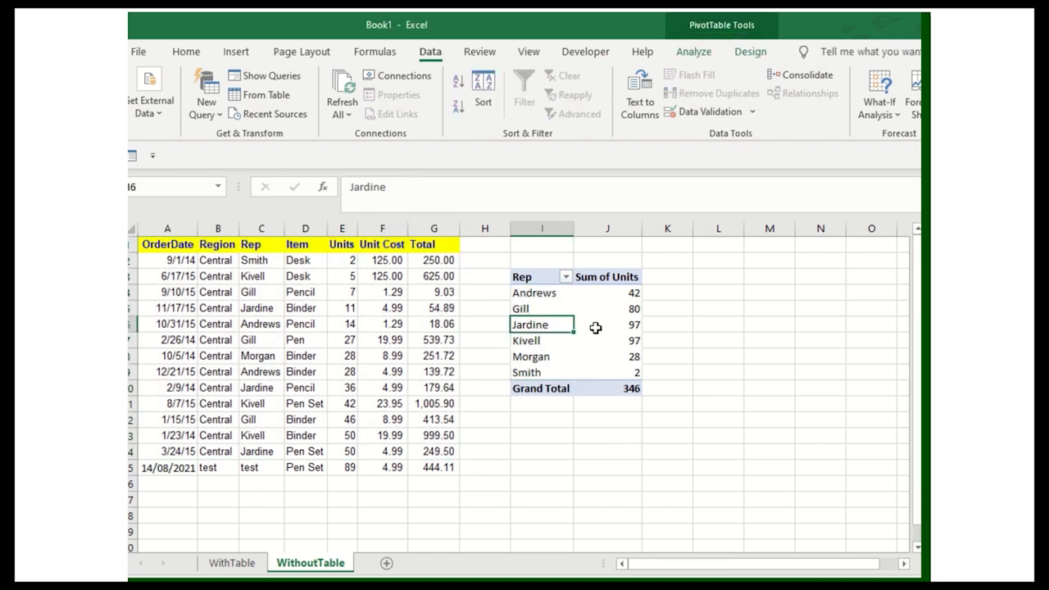
Step: Change the pivot's data source range to $A$1:$G$15
left_click(707, 54)
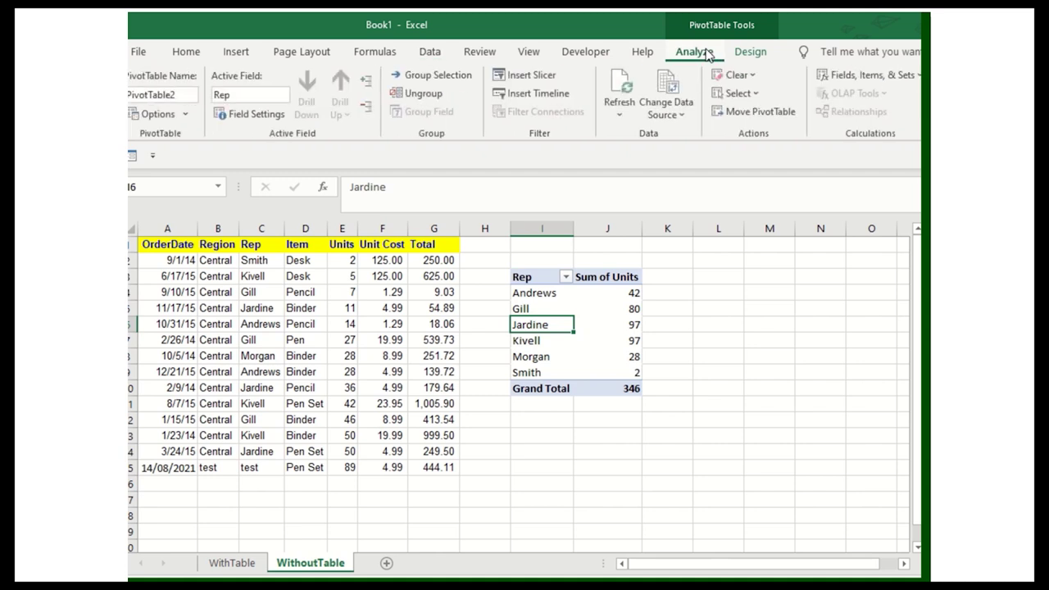
left_click(678, 110)
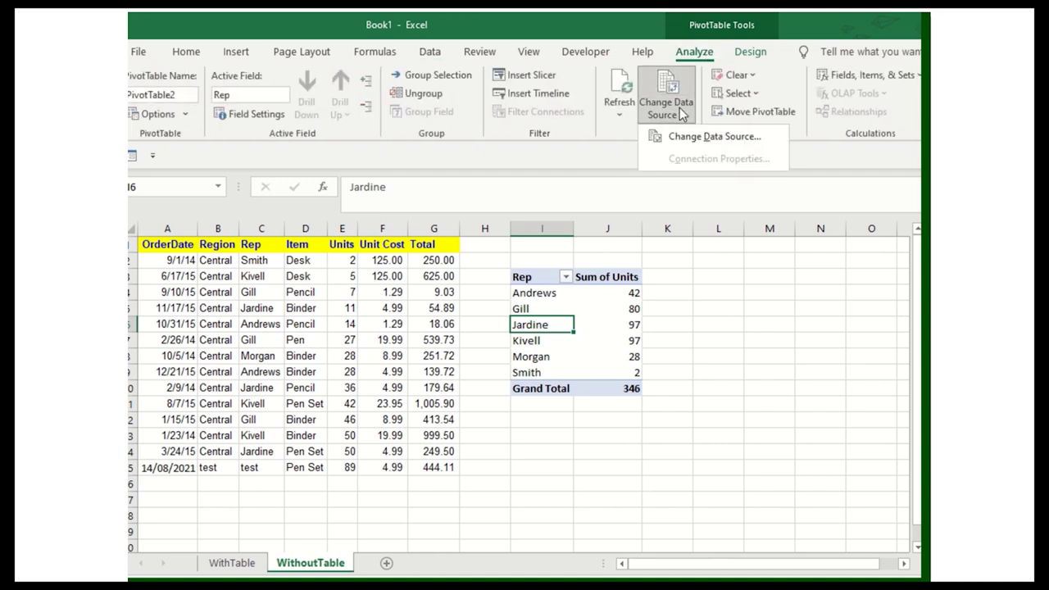
left_click(687, 138)
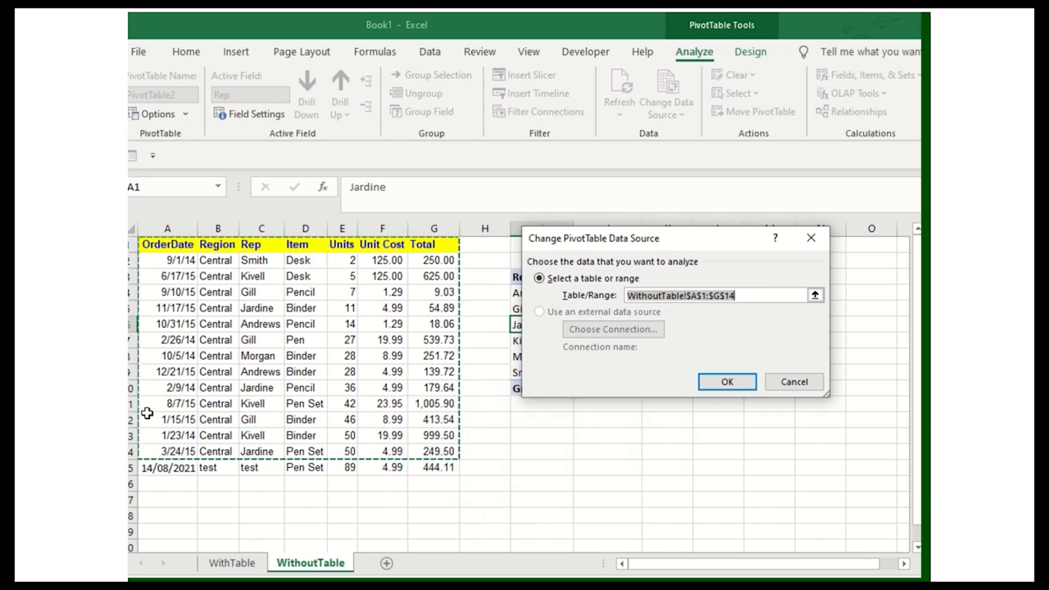
left_click(746, 296)
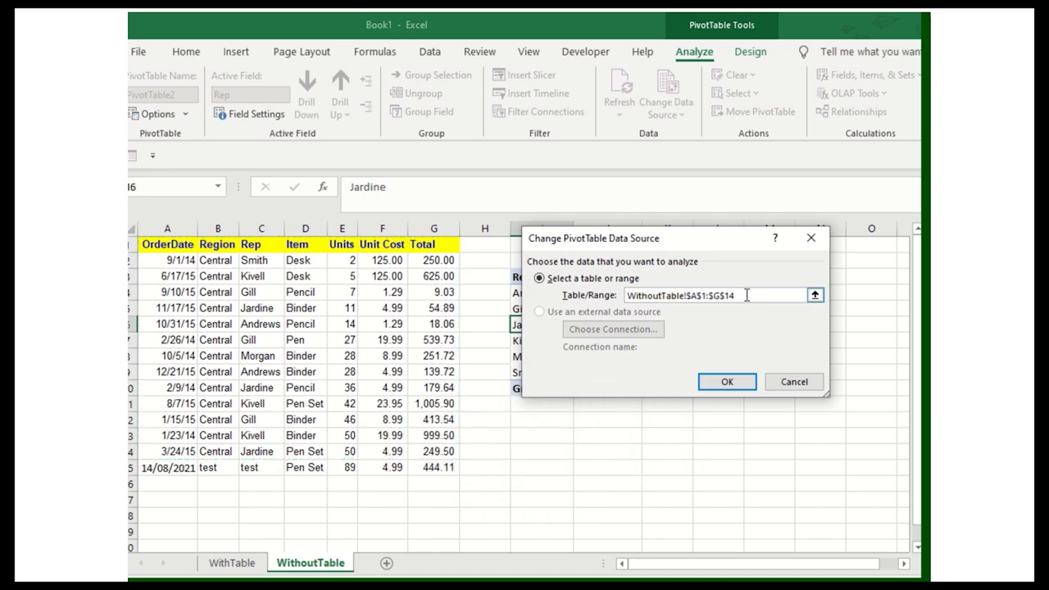
type("5")
left_click(719, 382)
Step: Check the new test entry in the pivot, then move to the WithTable sheet
left_click_drag(535, 391, 609, 389)
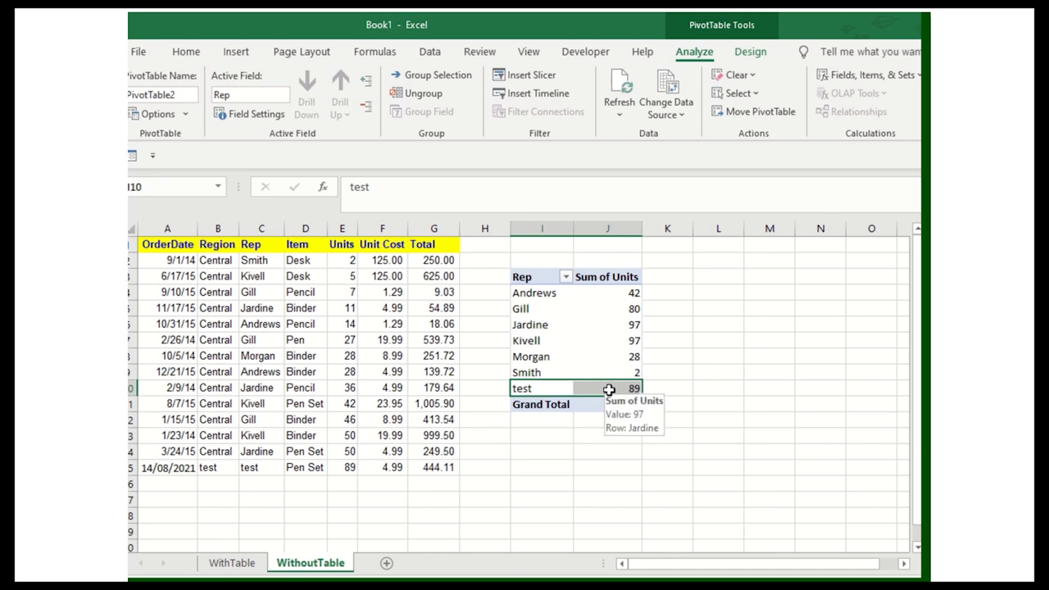
left_click(563, 362)
left_click(238, 563)
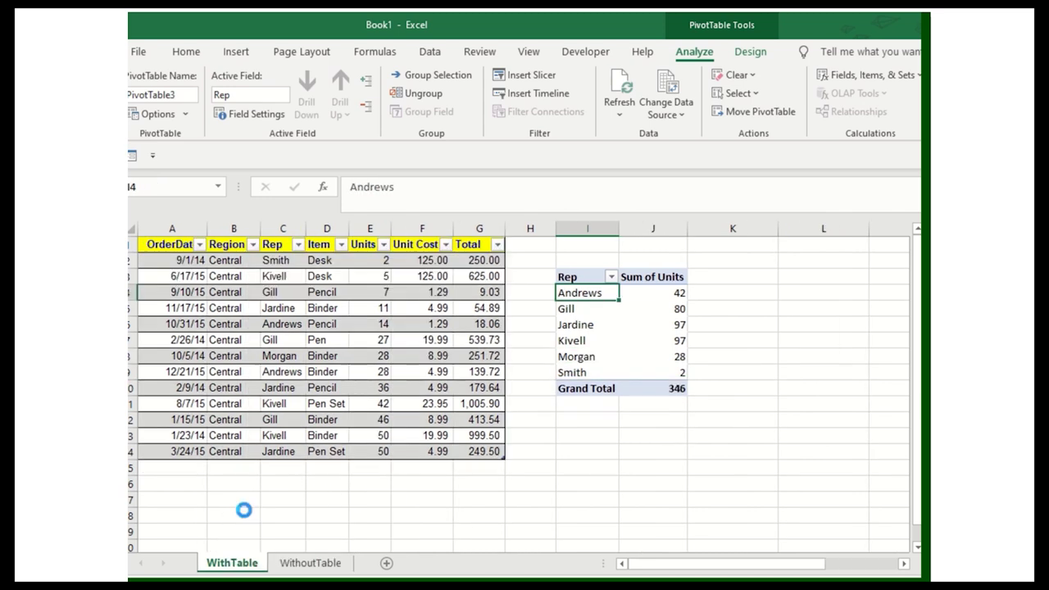
Step: Enter today's date in A15 and copy Central into the Region cell from above
left_click(197, 465)
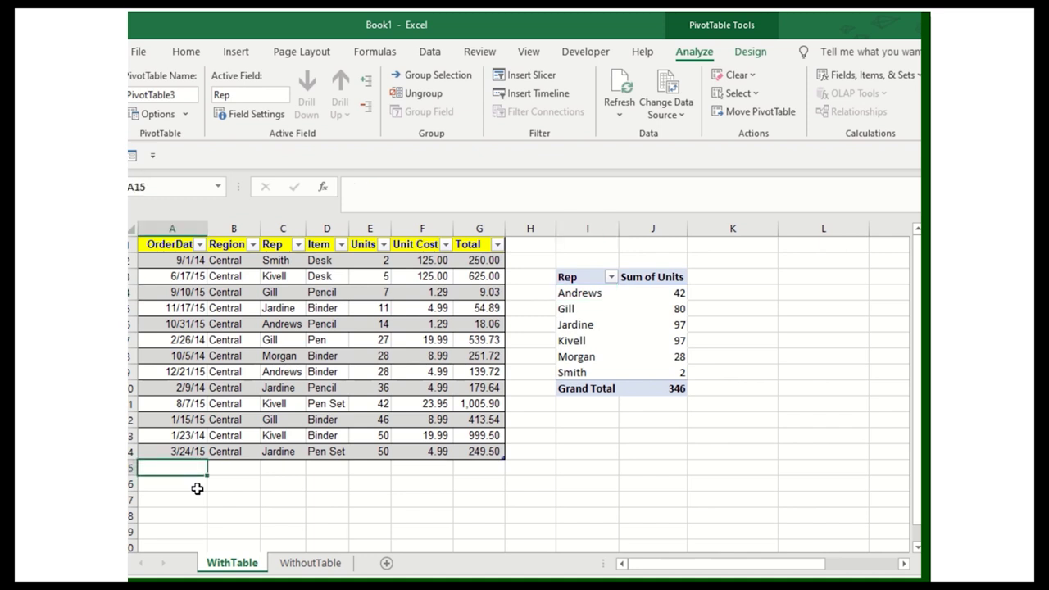
key("ctrl+semicolon")
key("ctrl+Return")
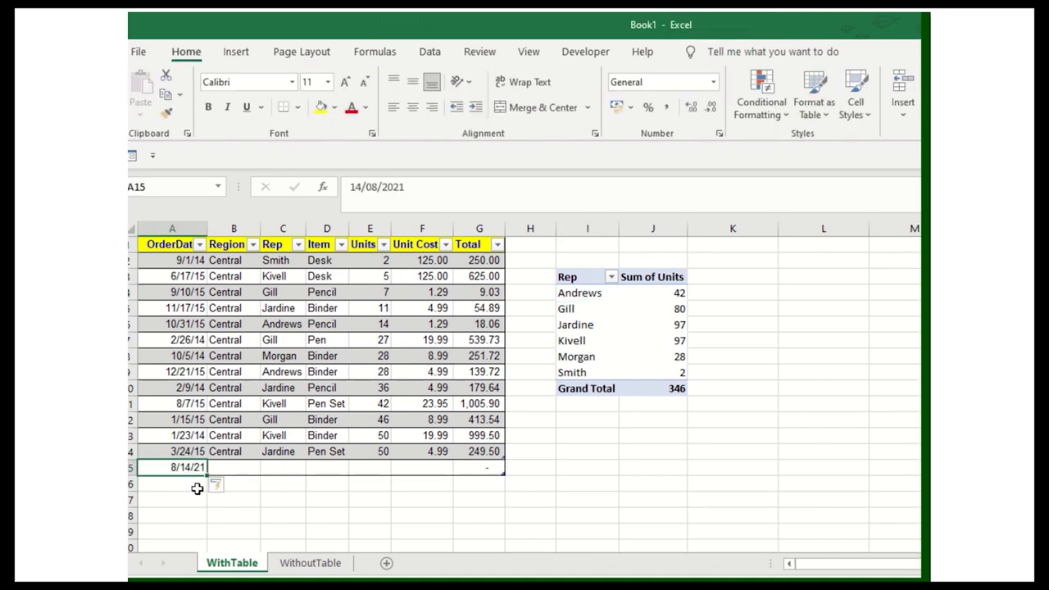
key("Tab")
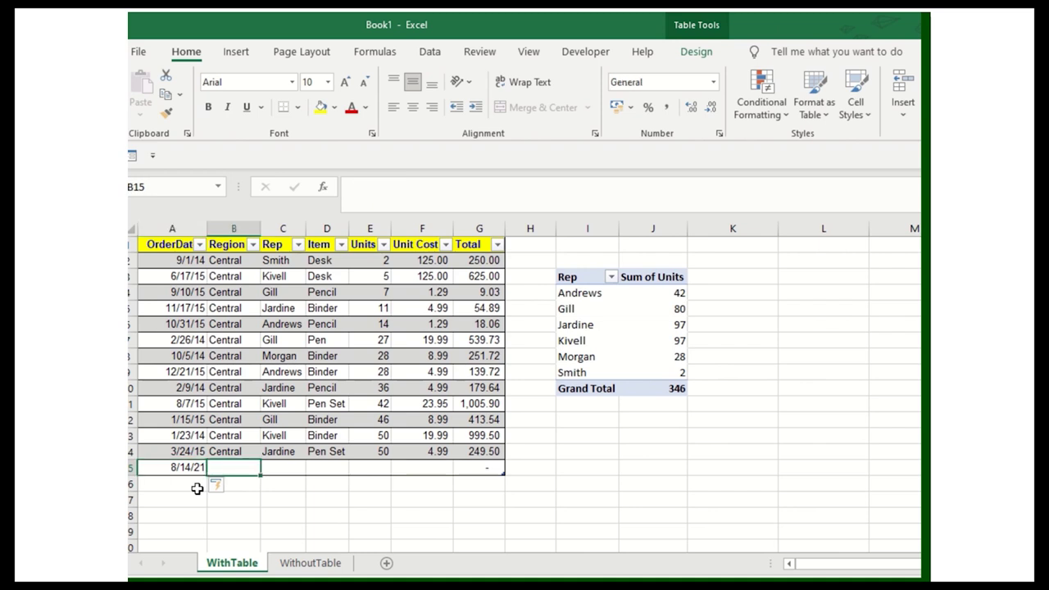
key("Up")
key("shift+Right")
key("shift+Down")
key("ctrl+d")
key("Right")
key("Right")
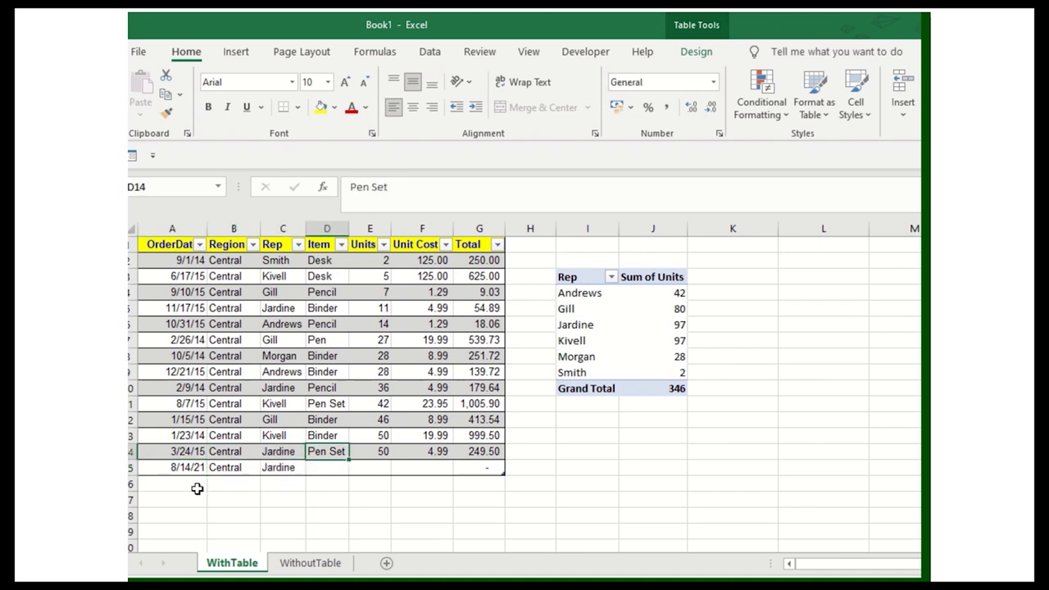
key("Down")
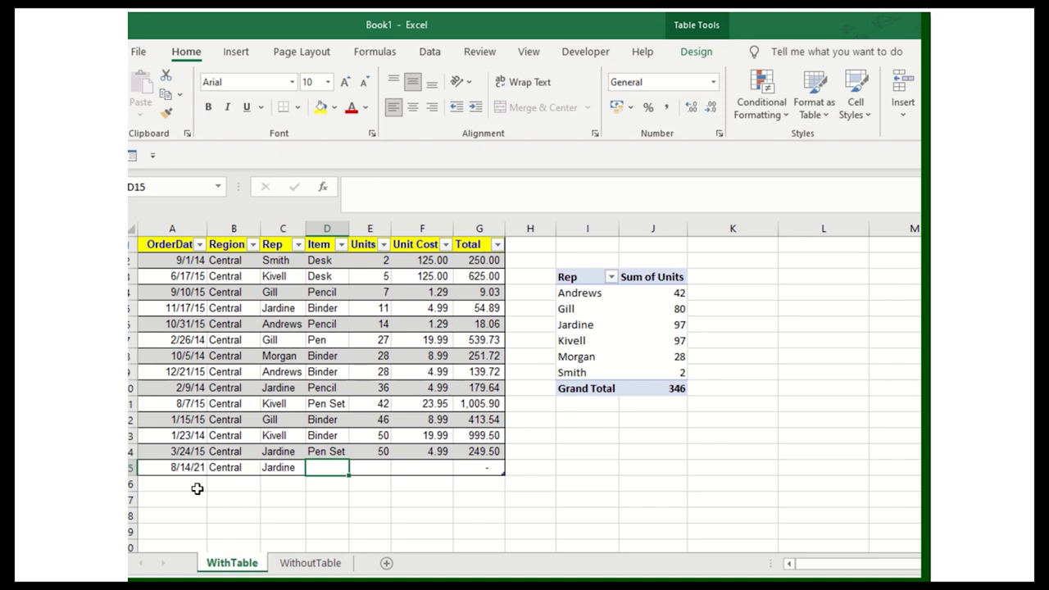
Step: Enter TEST as Rep and Item and 80 as Units in row 15
type("TEST")
key("ctrl+Return")
key("Left")
key("Left")
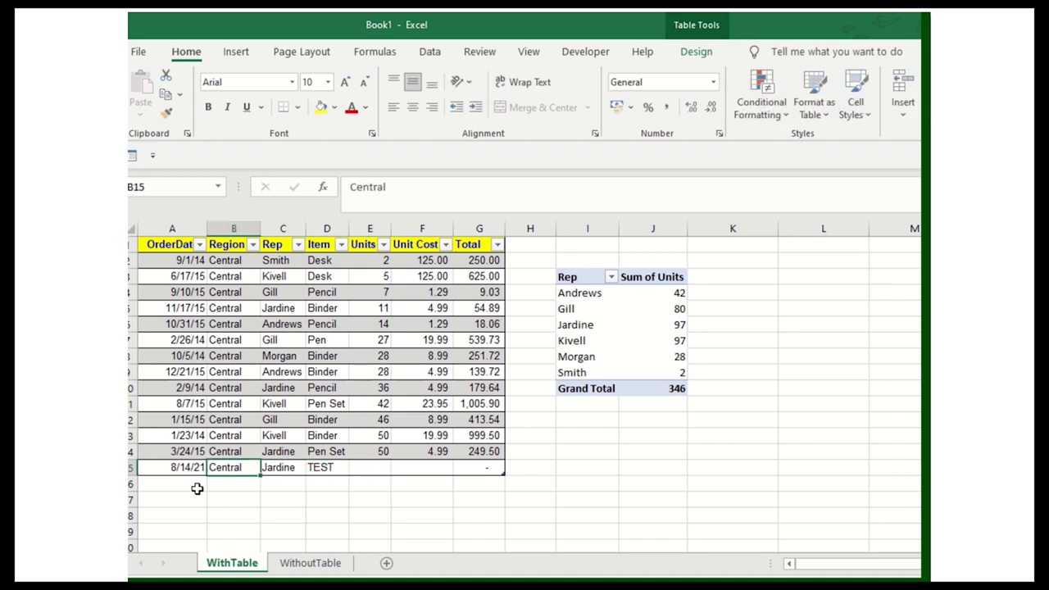
key("Right")
type("TEST")
key("ctrl+Return")
key("Right")
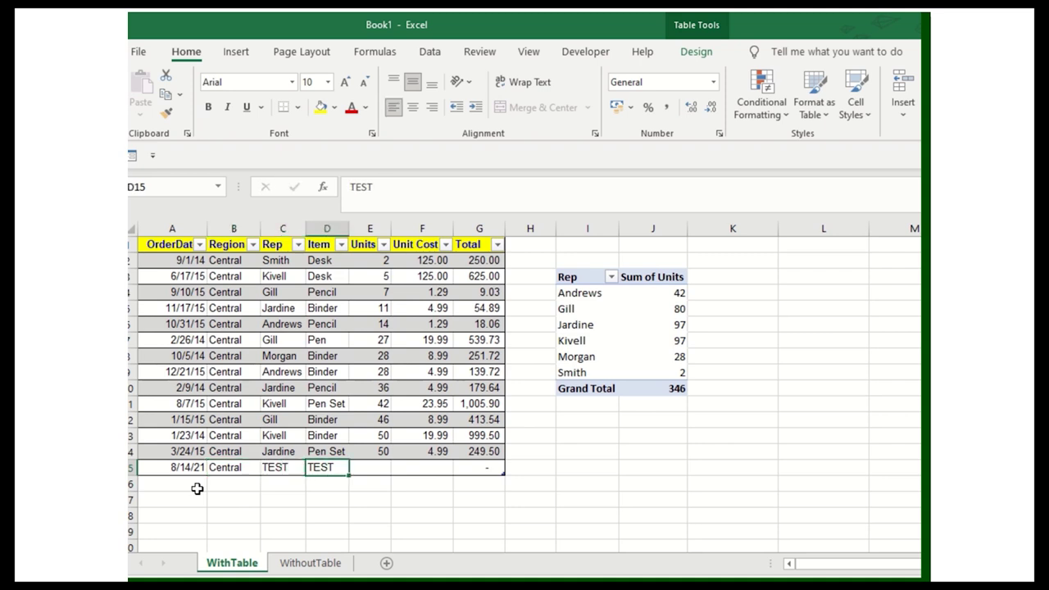
key("Right")
type("80")
key("Tab")
Step: Fill unit cost 4.99 and total 399.20 down into row 15
key("Up")
key("Right")
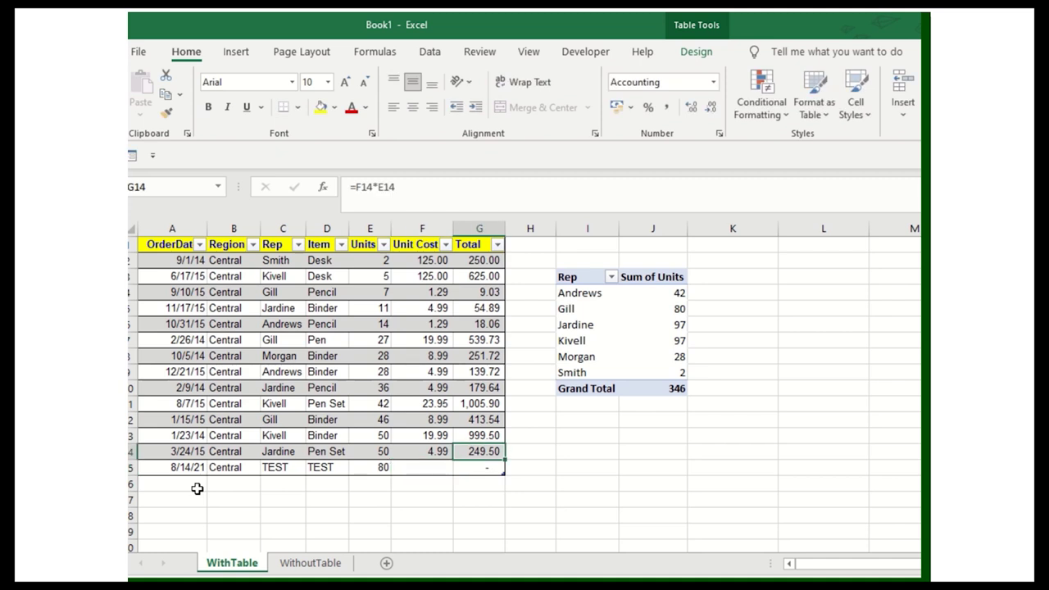
key("Left")
key("shift+Right")
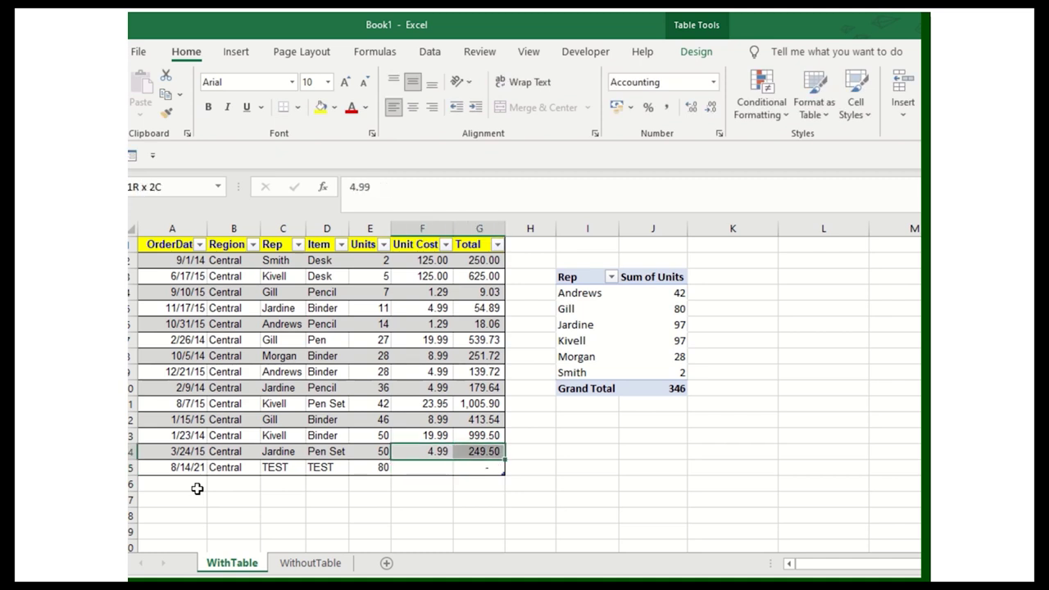
key("shift+Down")
key("ctrl+d")
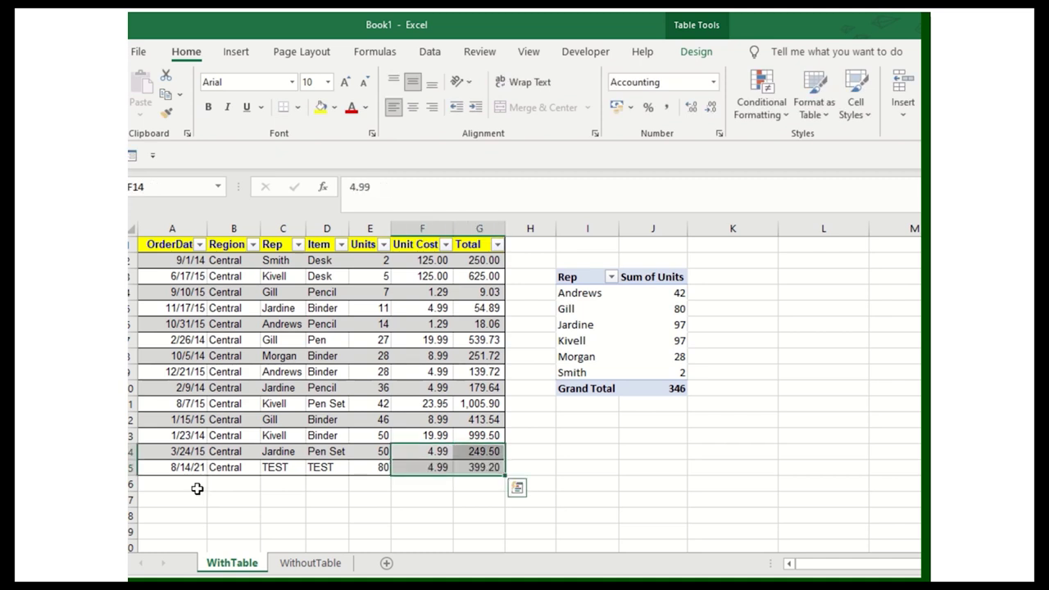
key("Left")
key("Left")
key("Left")
key("Down")
key("Left")
key("Left")
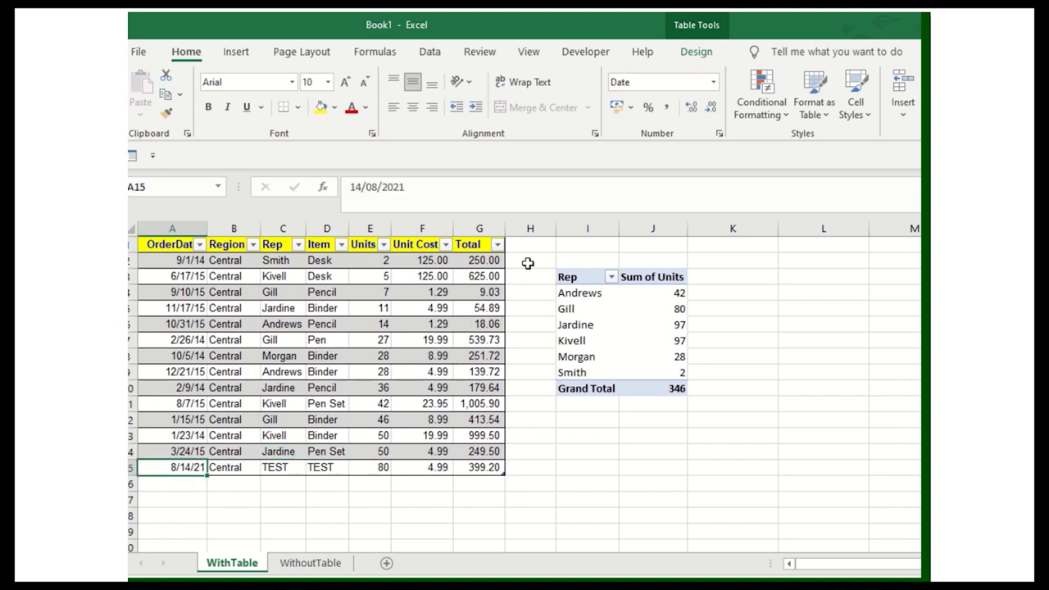
Step: Refresh All so the pivot lists TEST with 80 units, totalling 426
left_click(430, 53)
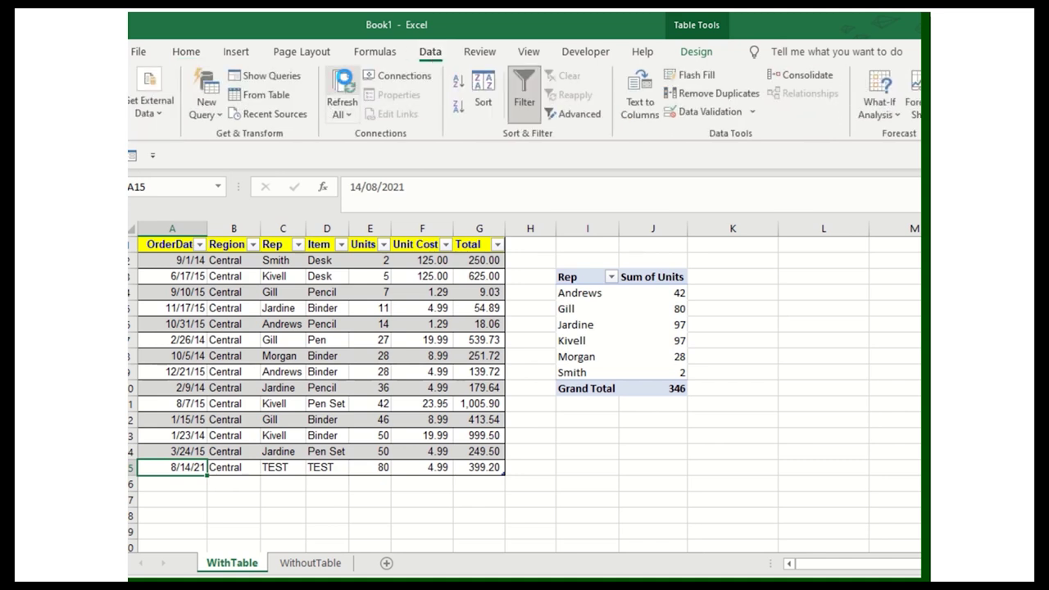
left_click(343, 86)
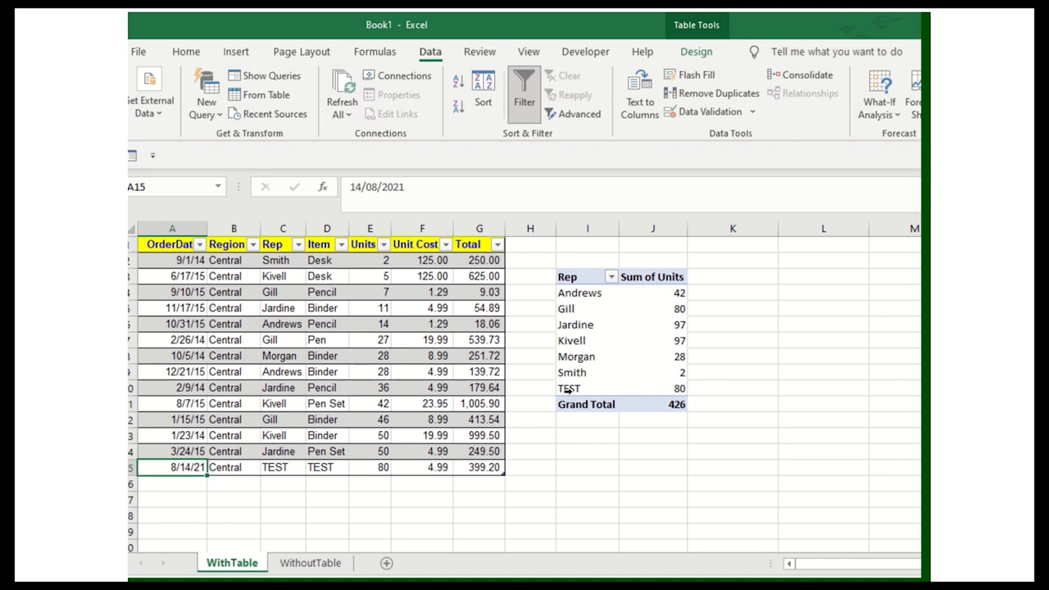
left_click(567, 390)
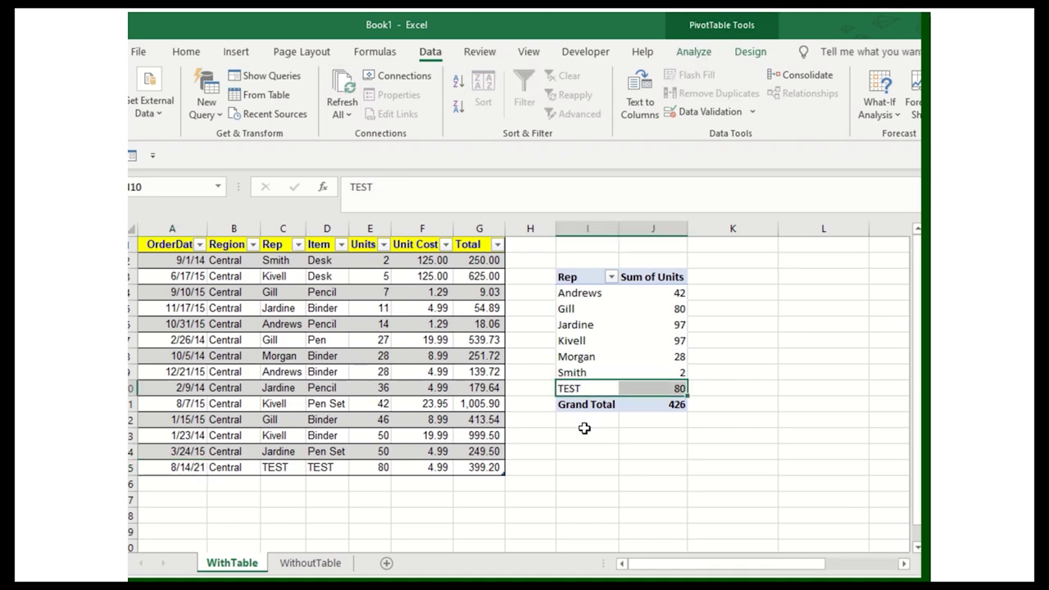
left_click_drag(170, 261, 394, 454)
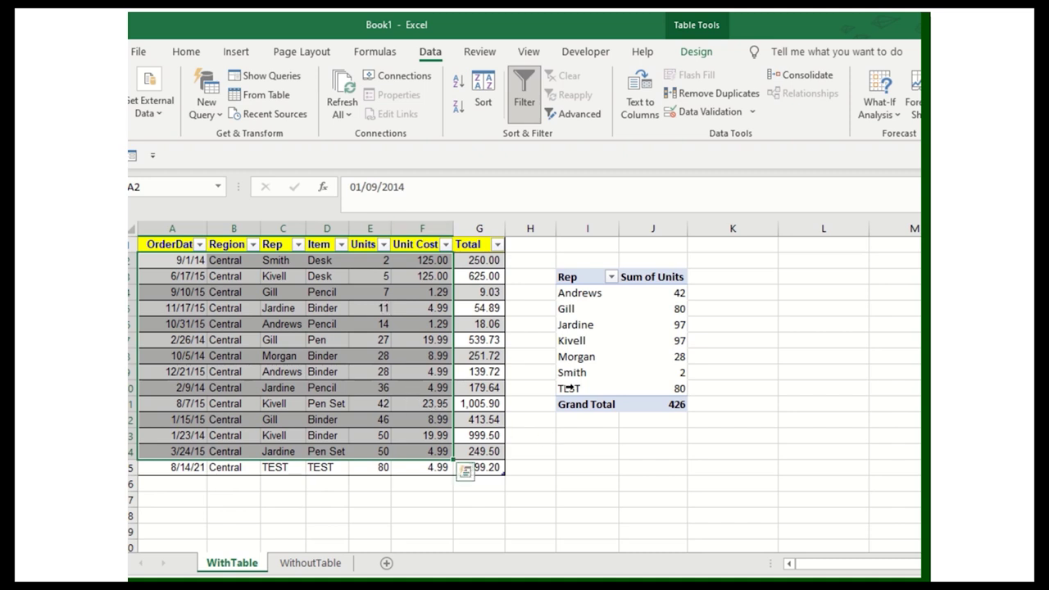
left_click_drag(195, 469, 447, 469)
left_click(574, 373)
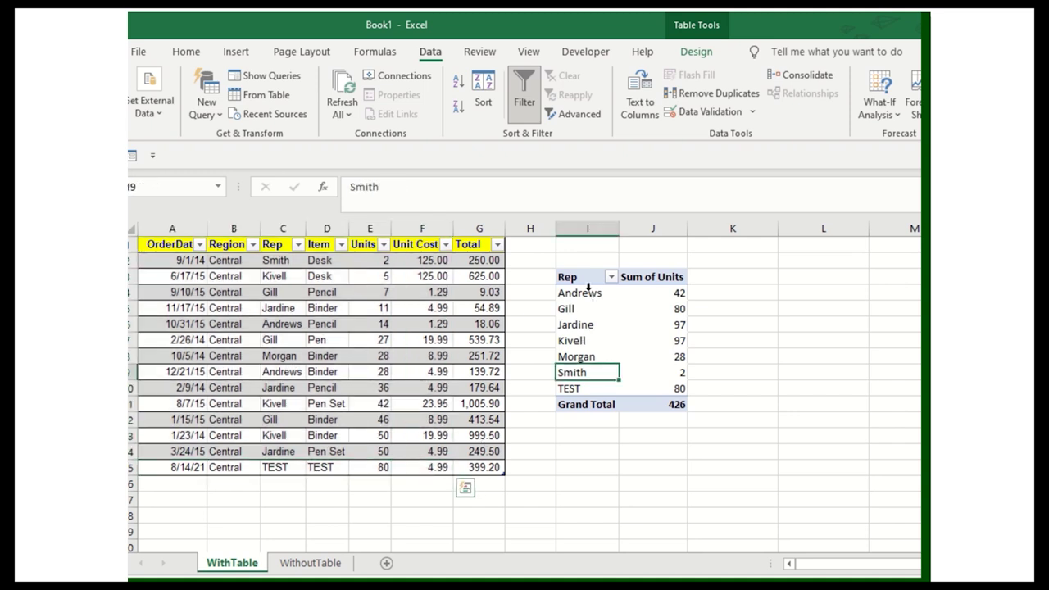
left_click(587, 285)
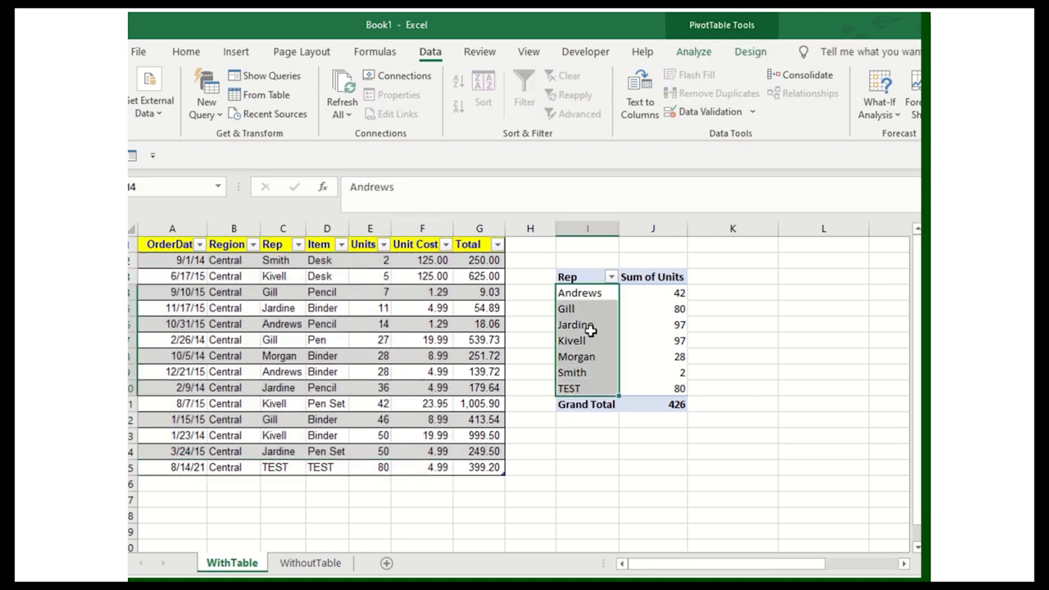
Step: On the WithoutTable sheet, check the A1:G14 source range, then open the pivot's Change Data Source options
left_click(315, 563)
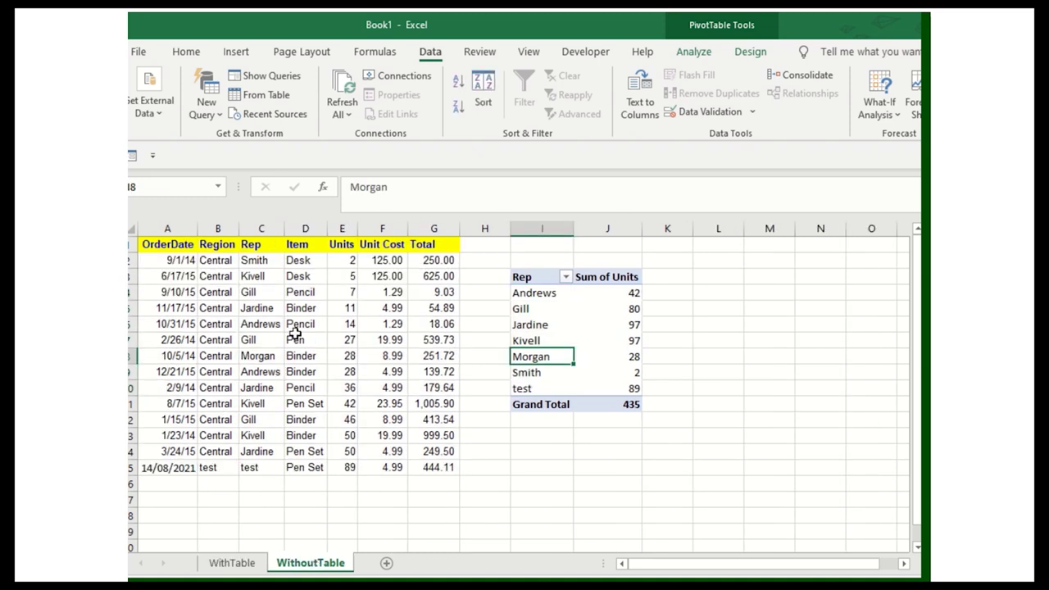
left_click_drag(174, 249, 434, 451)
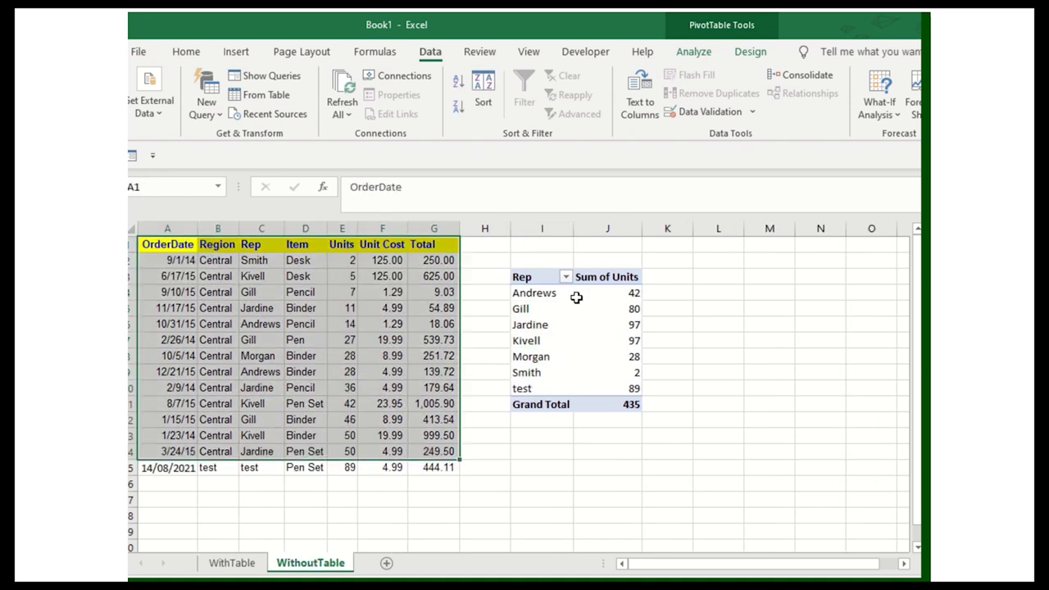
left_click(384, 340)
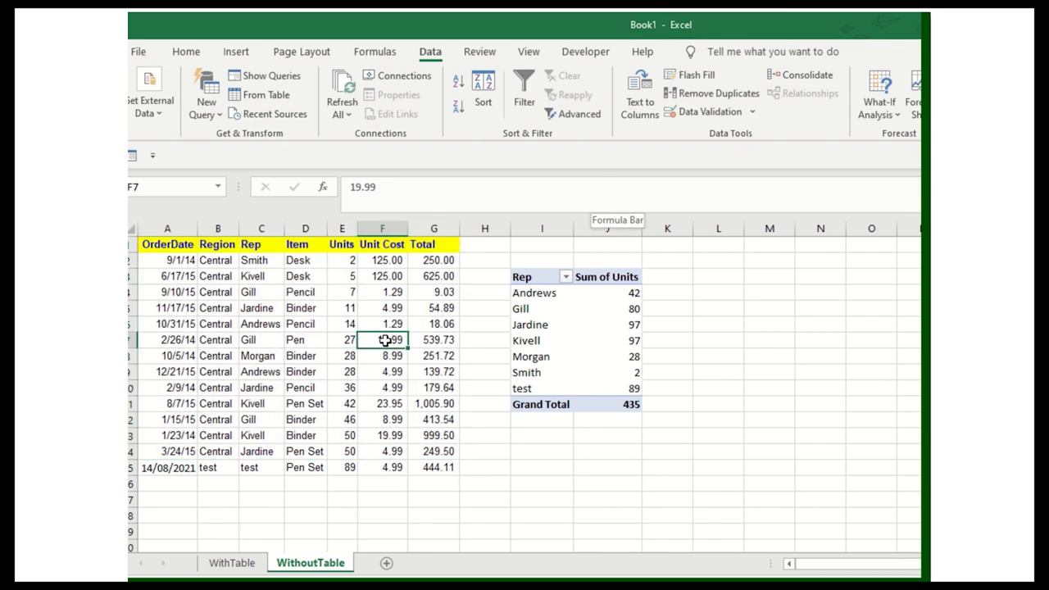
left_click(607, 357)
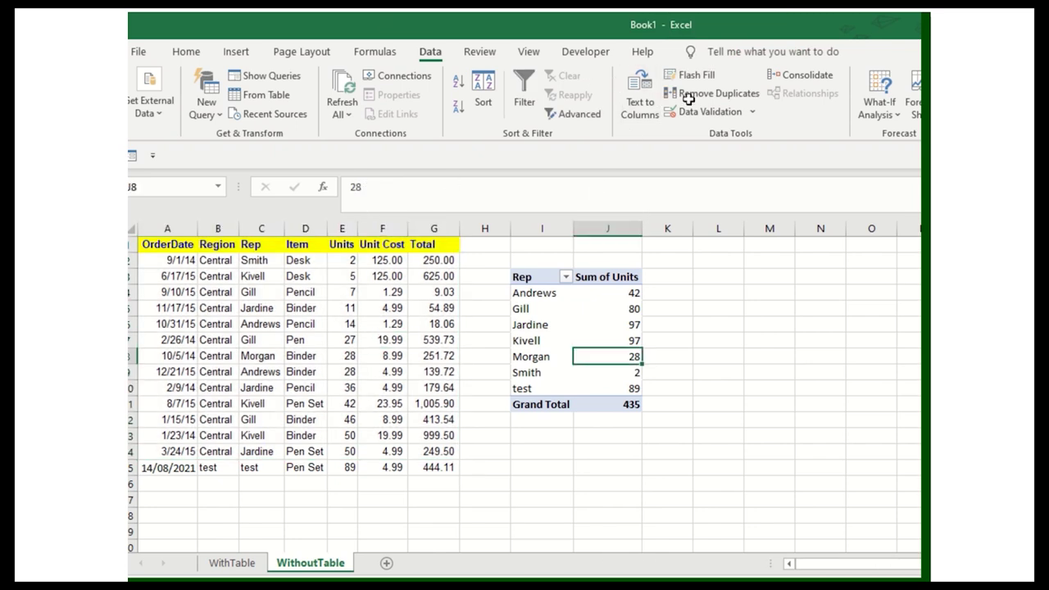
left_click(703, 56)
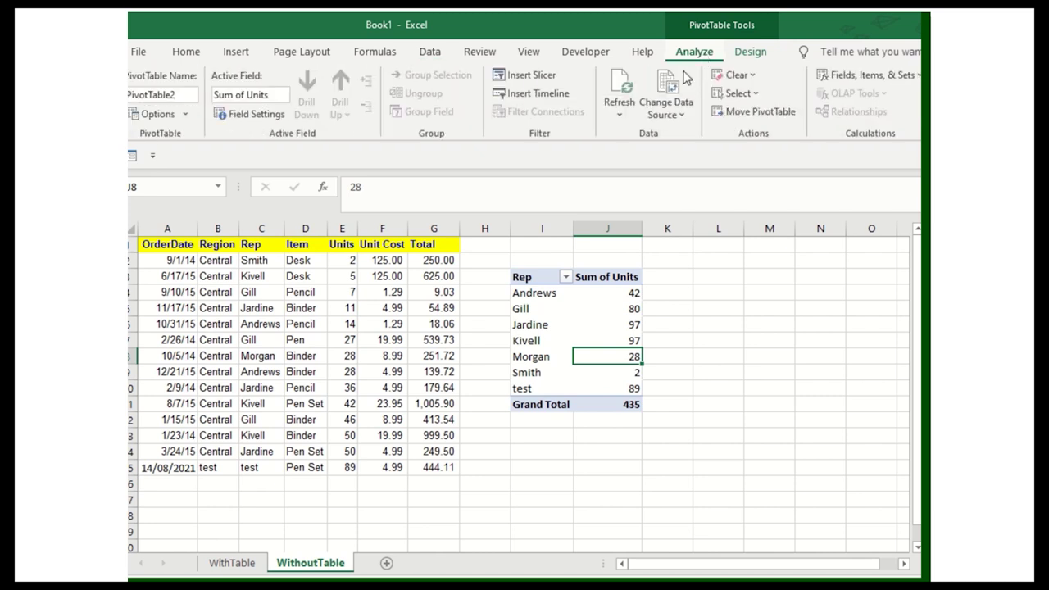
left_click(667, 108)
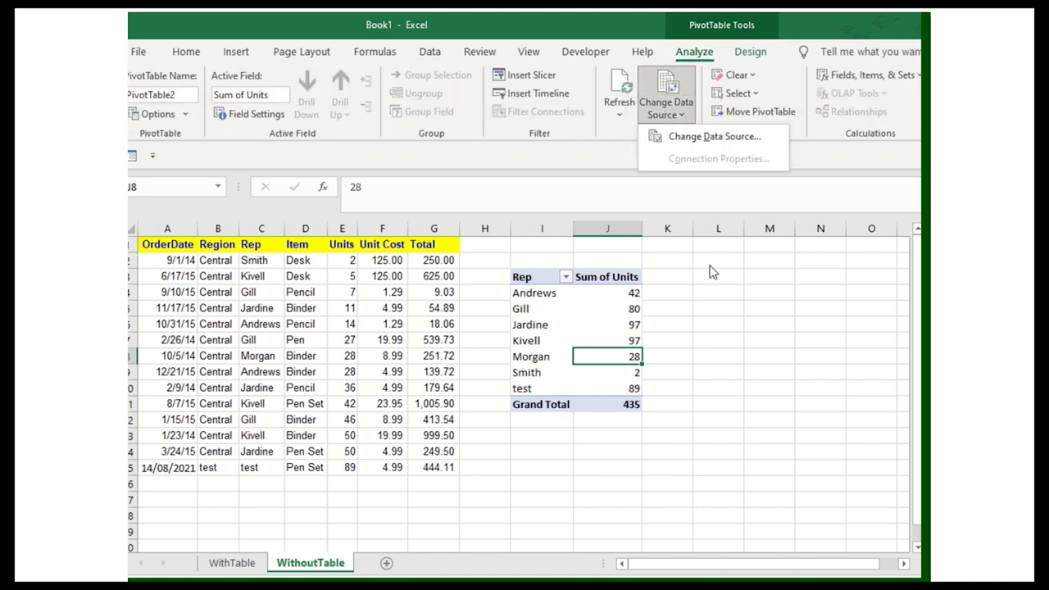